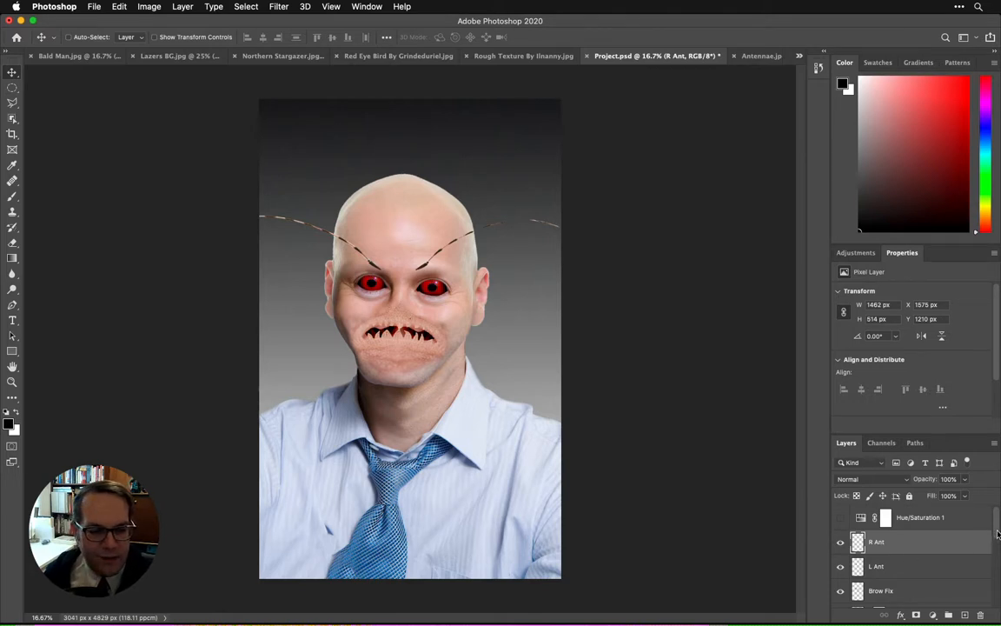
Hide the Backbround layer and the Eyes group so that only the figure stays on transparency.
scroll(998, 536, "down", 5)
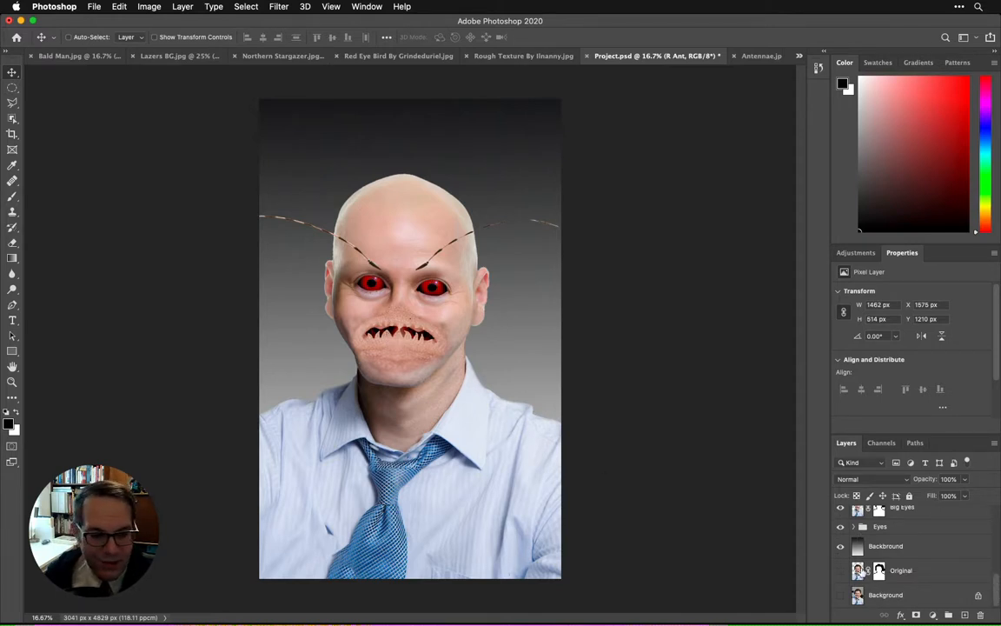
left_click(840, 547)
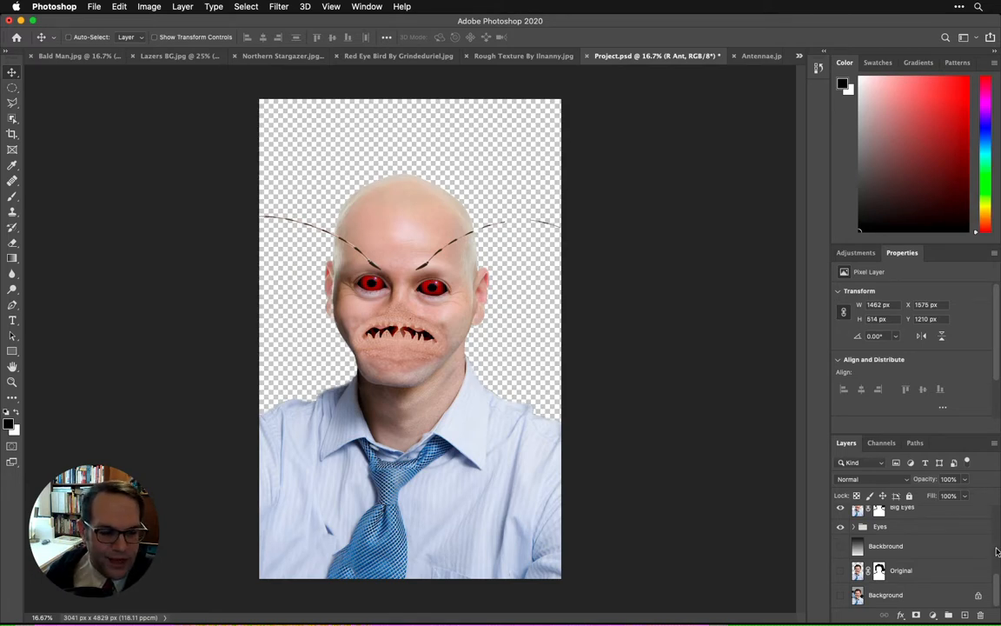
scroll(991, 543, "up", 5)
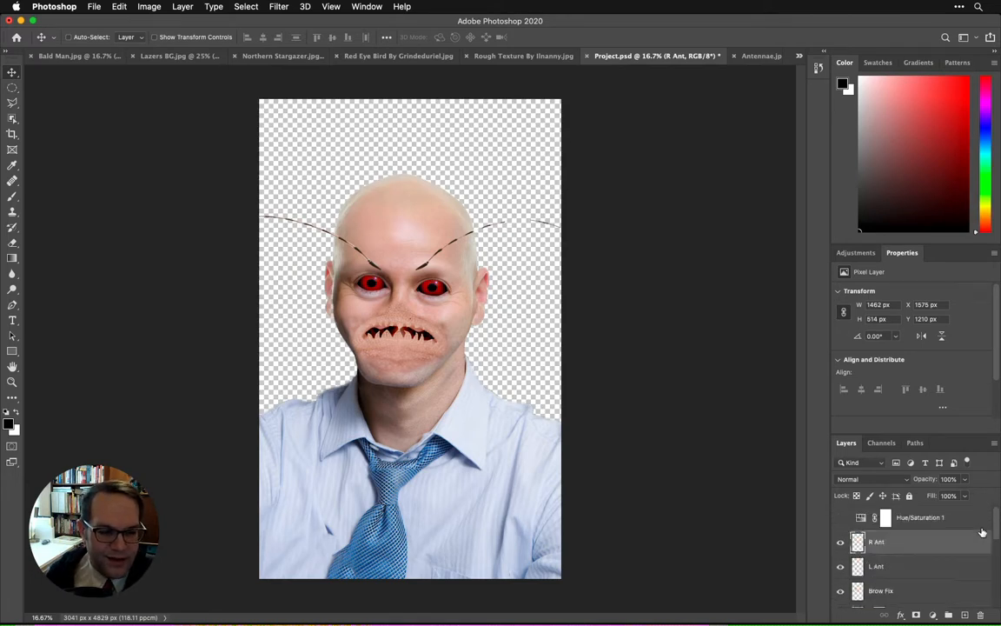
scroll(982, 532, "down", 3)
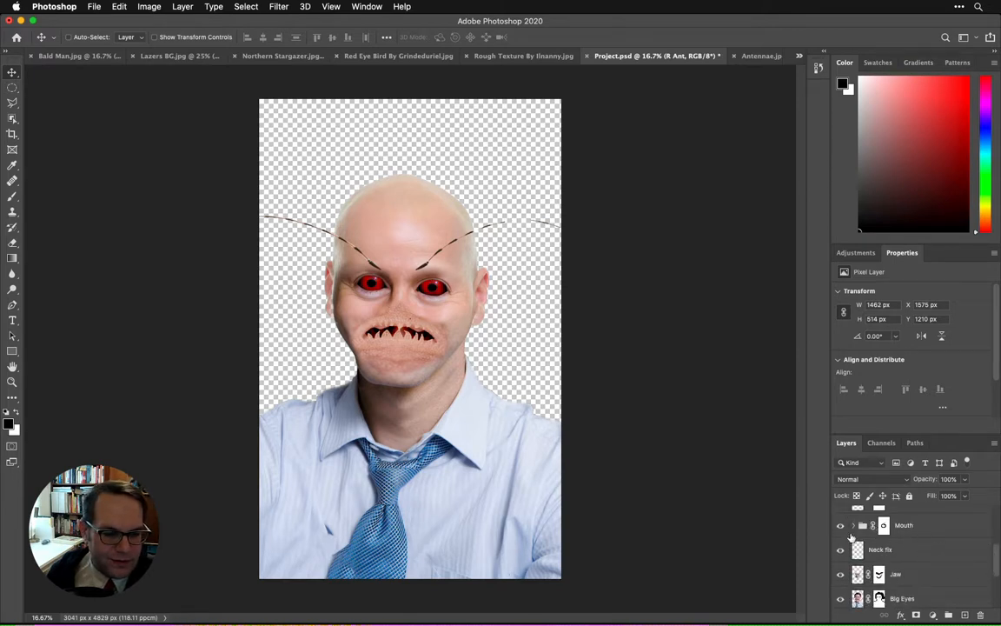
scroll(986, 576, "down", 3)
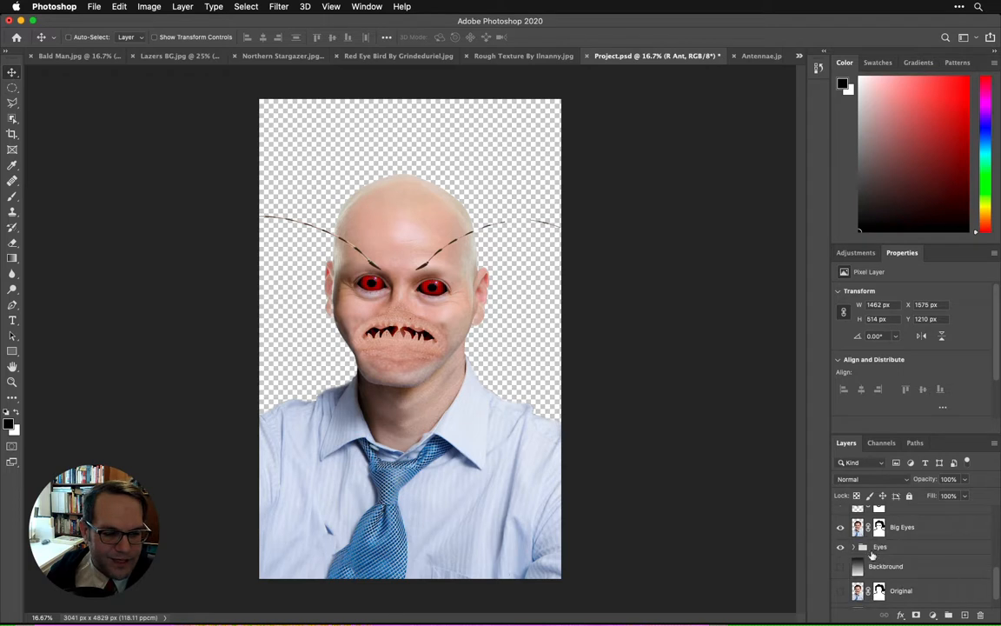
left_click(841, 547)
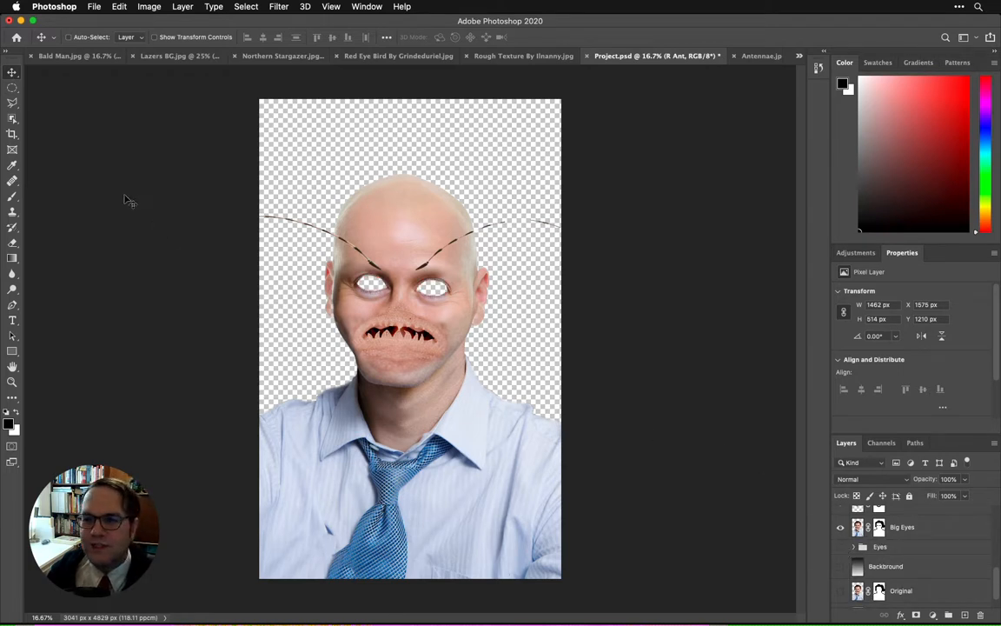
Select the whole figure with the Magic Wand, sampling all layers at a tolerance of 255.
left_click(13, 118)
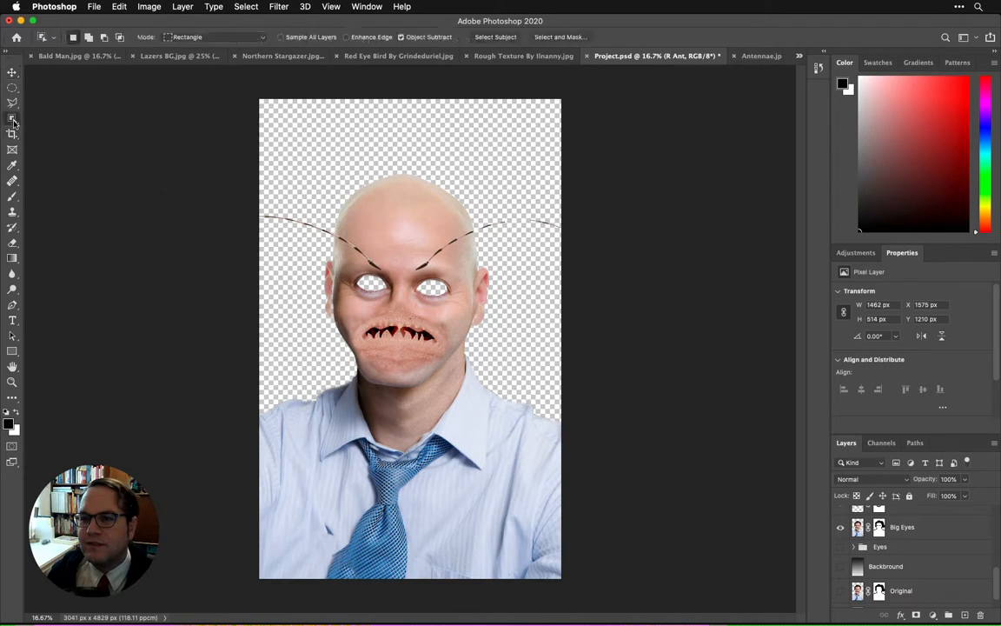
left_click(42, 141)
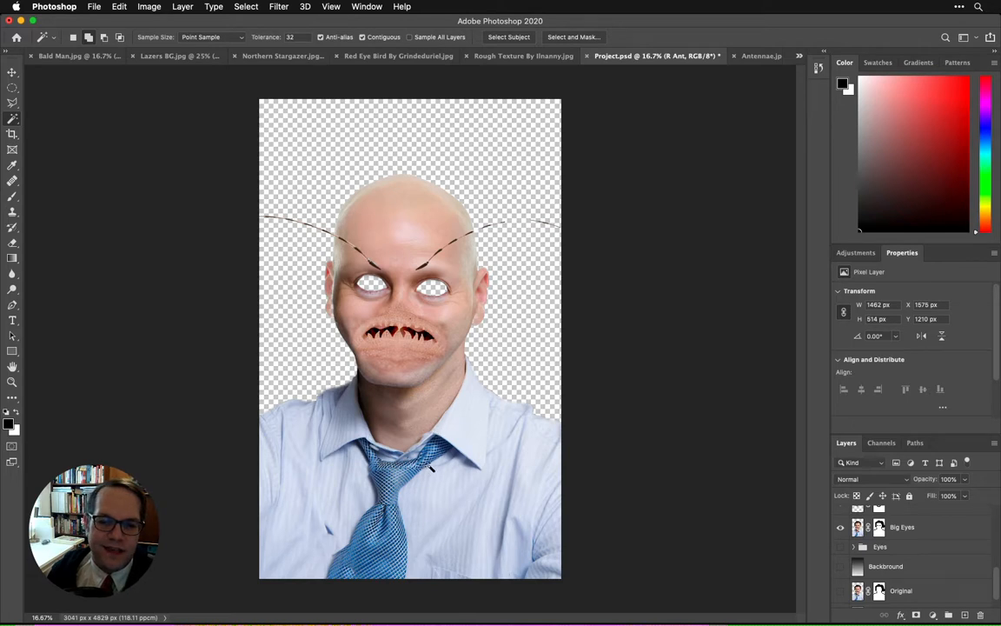
key("super+a")
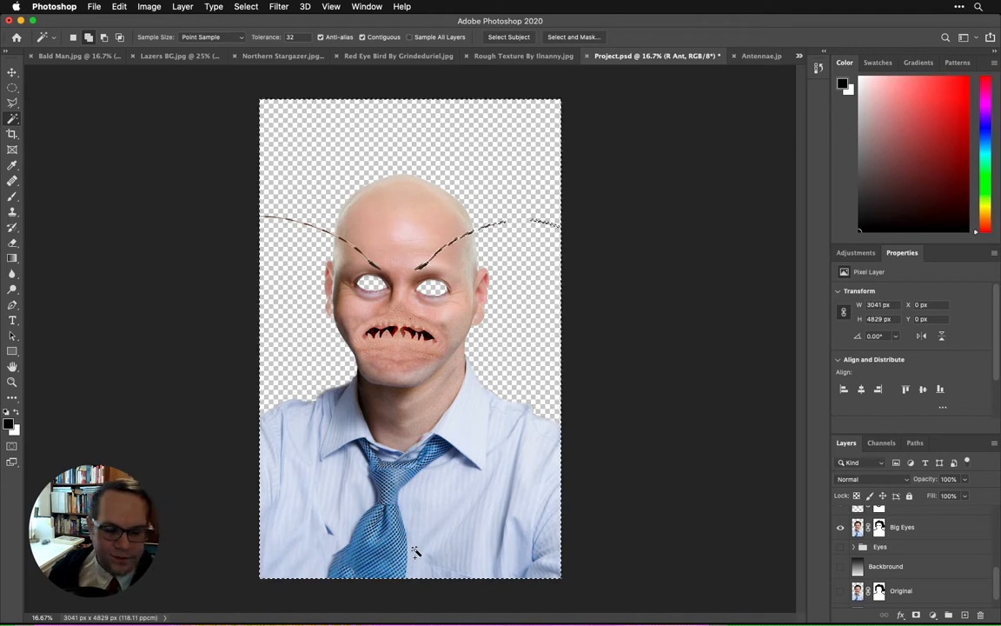
key("super+d")
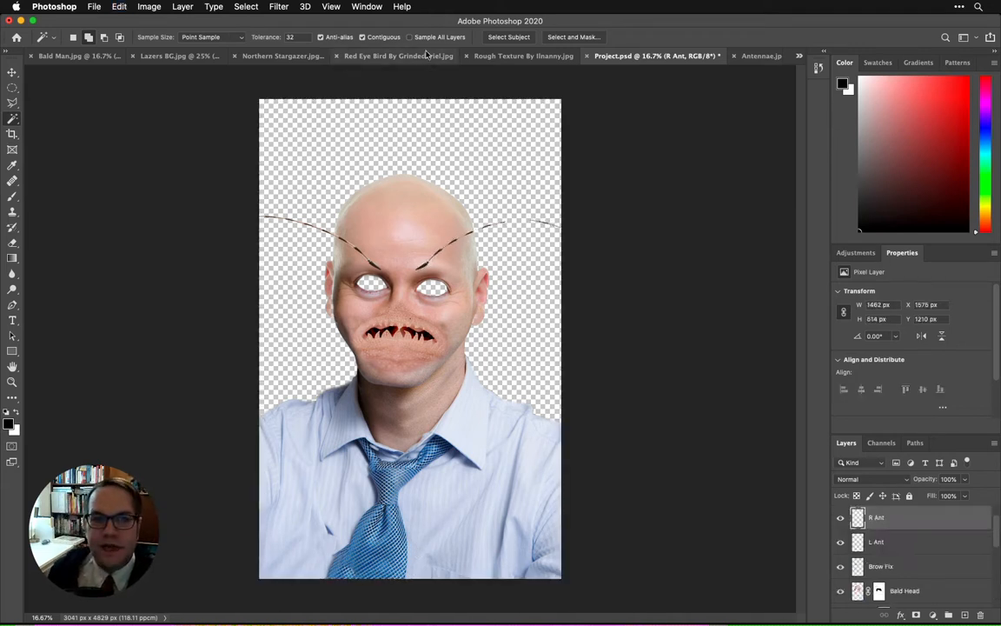
left_click(406, 235)
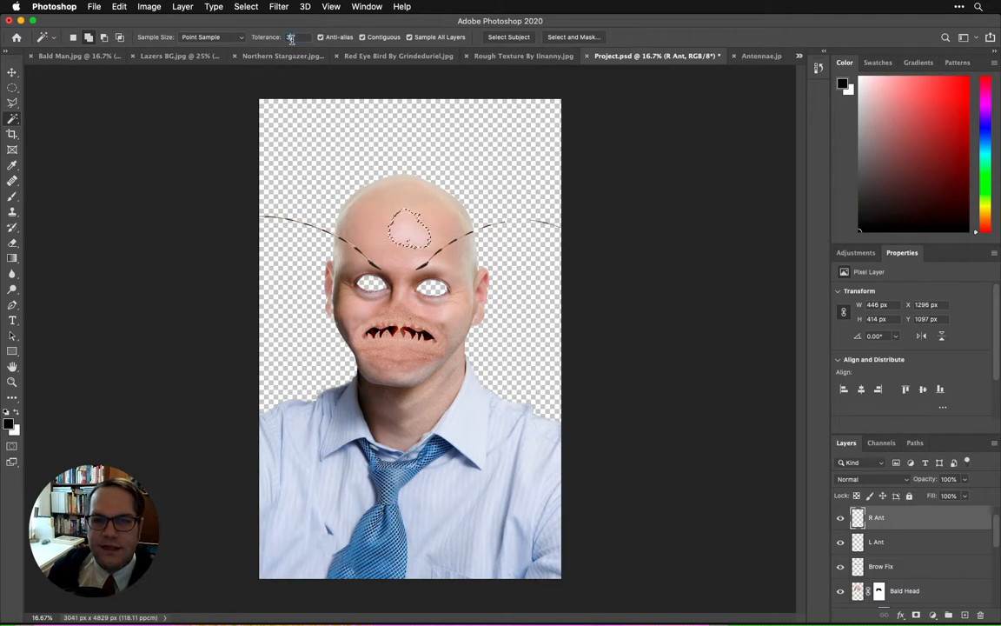
left_click(291, 37)
type("255")
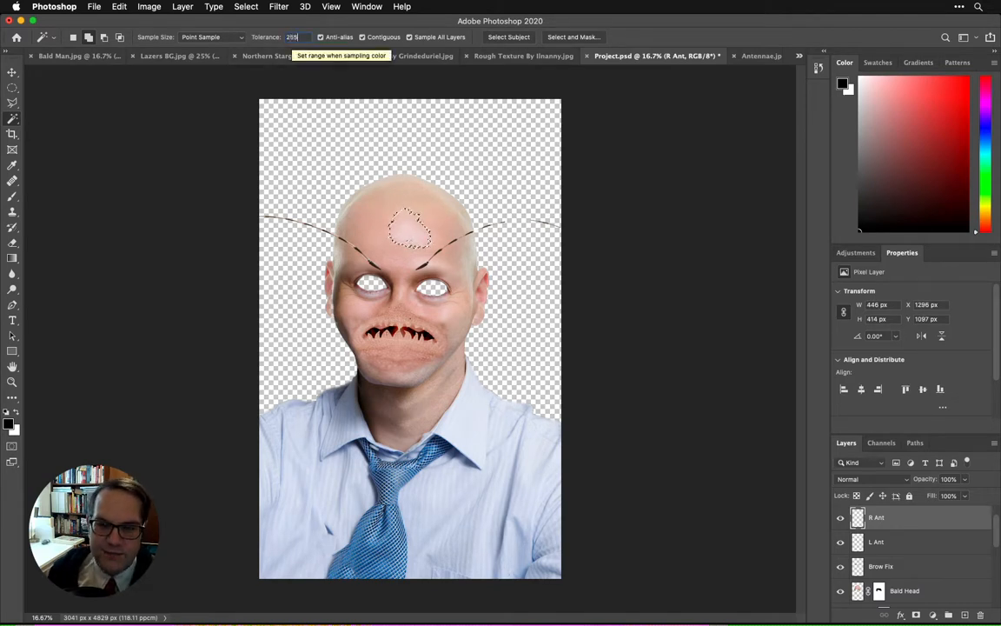
key("Return")
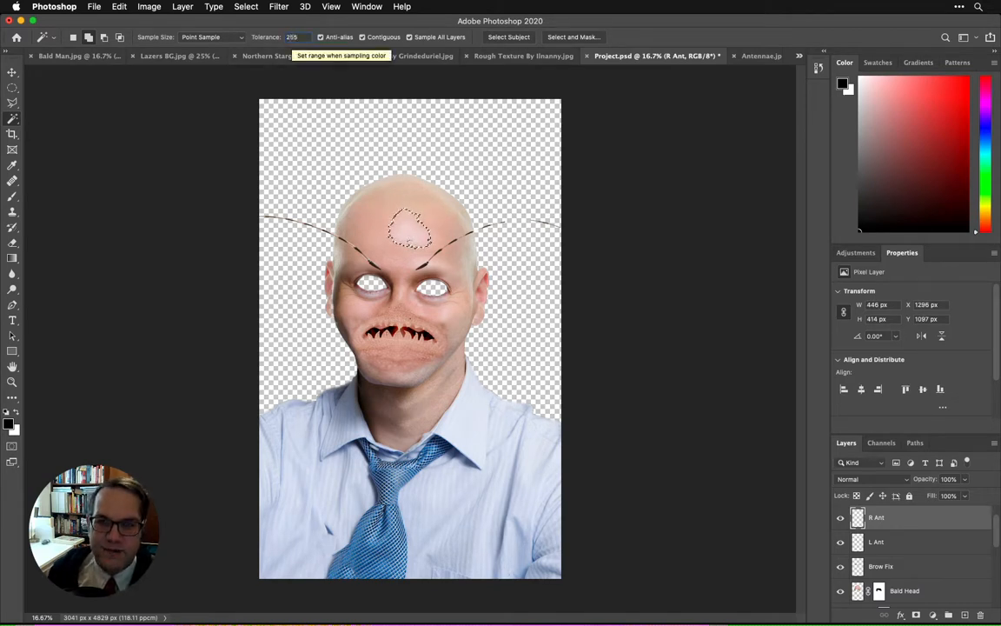
left_click(400, 267)
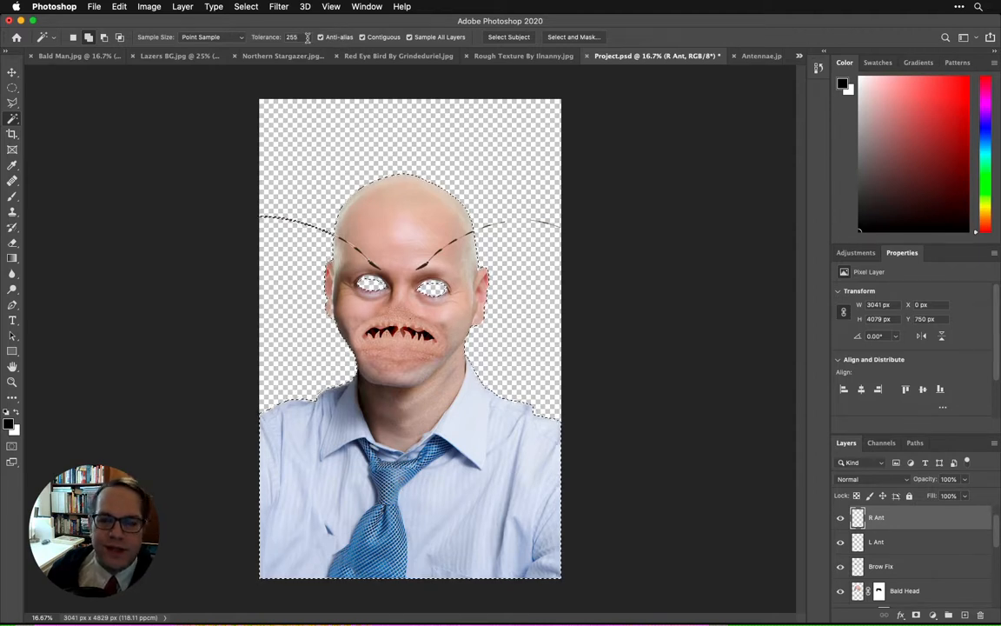
Subtract the shirt and tie from the selection with the Quick Selection tool, working on the Big Eyes layer.
right_click(12, 118)
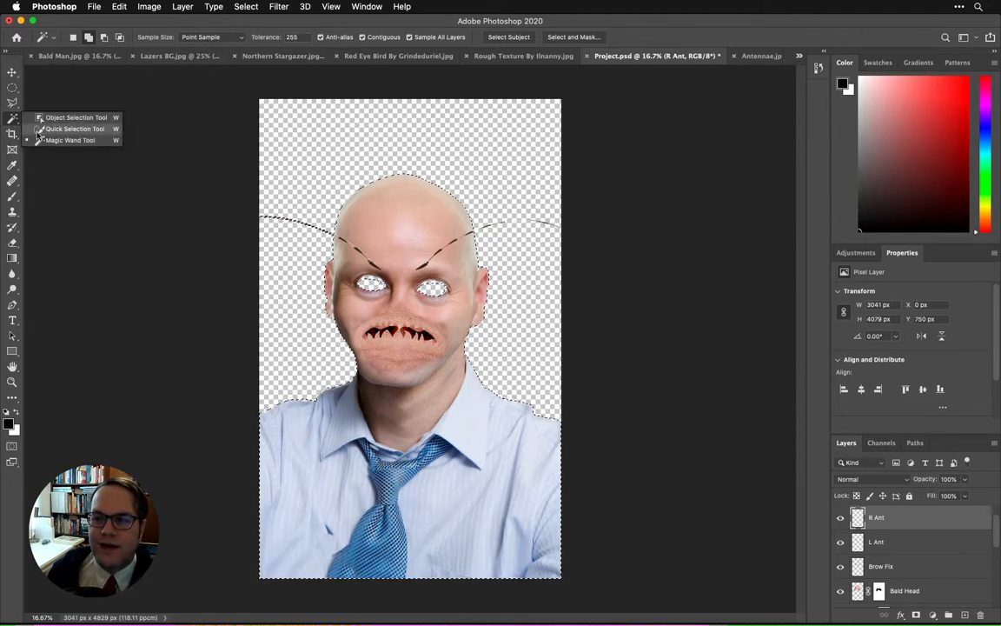
left_click(38, 130)
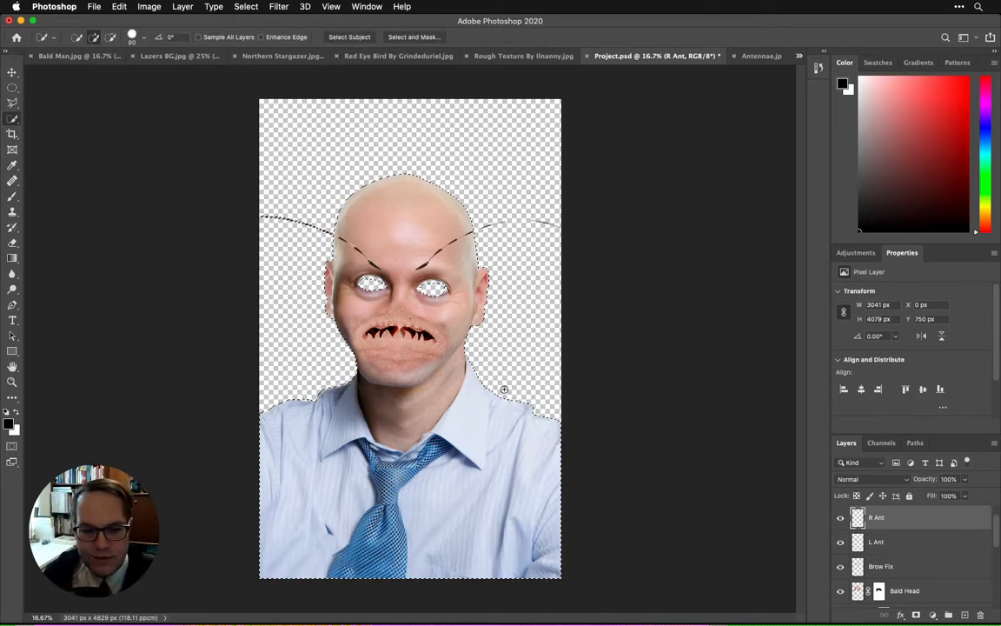
key("alt")
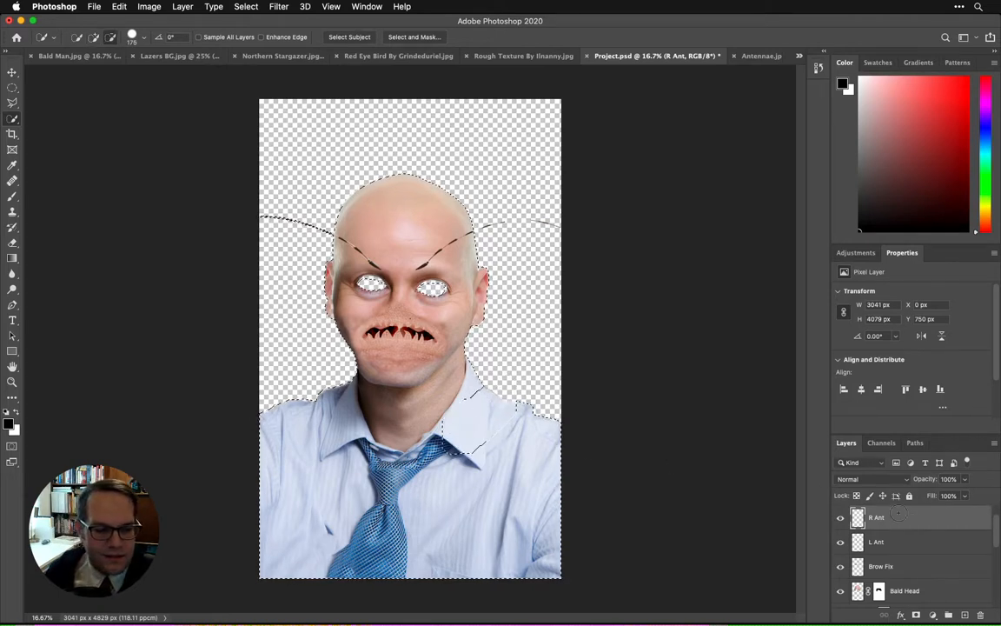
key("super+d")
scroll(956, 565, "down", 5)
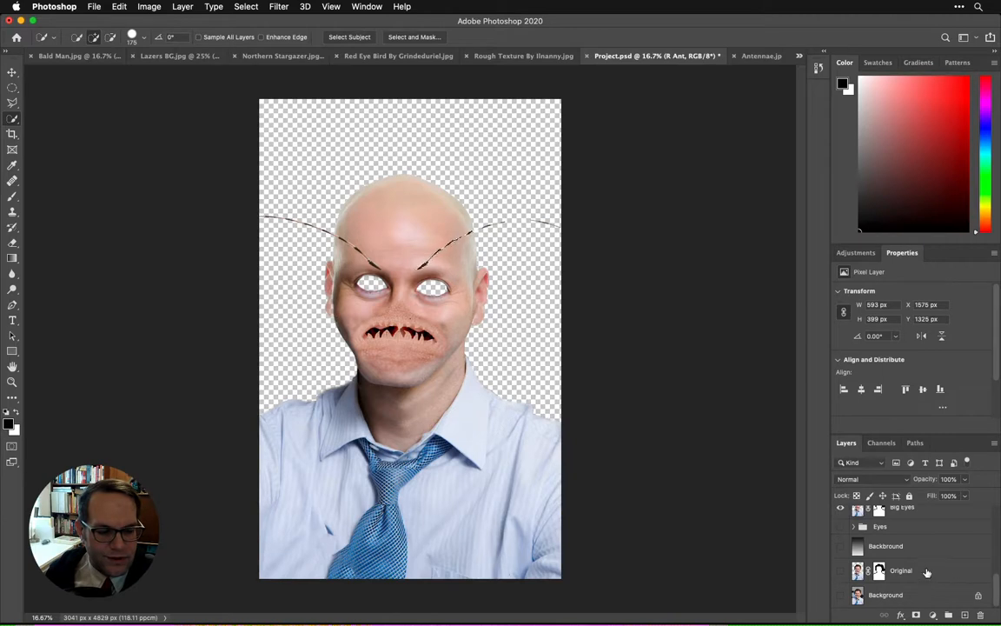
scroll(926, 571, "up", 2)
left_click(920, 537)
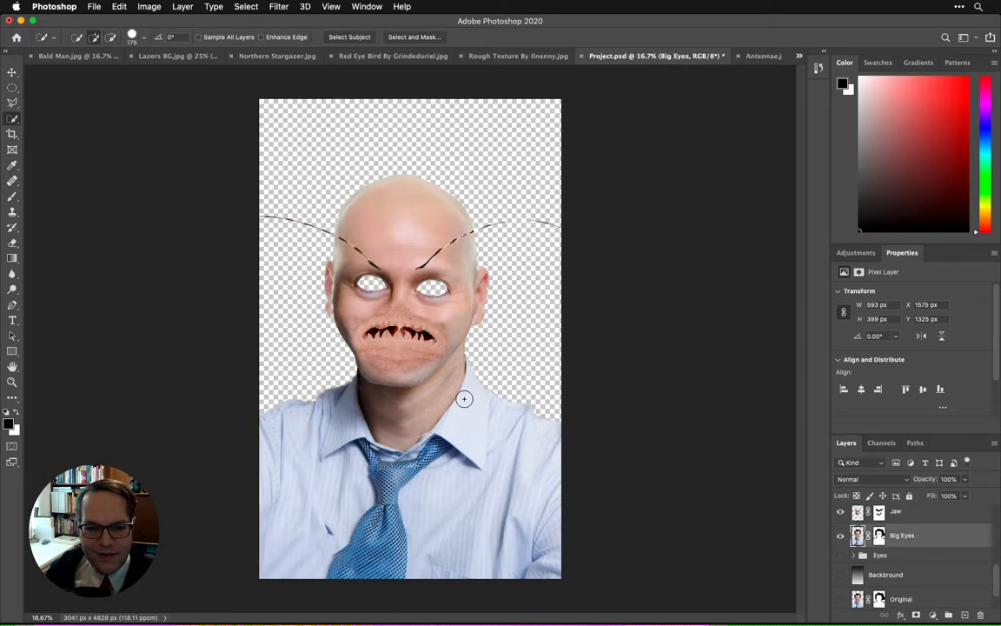
key("super+z")
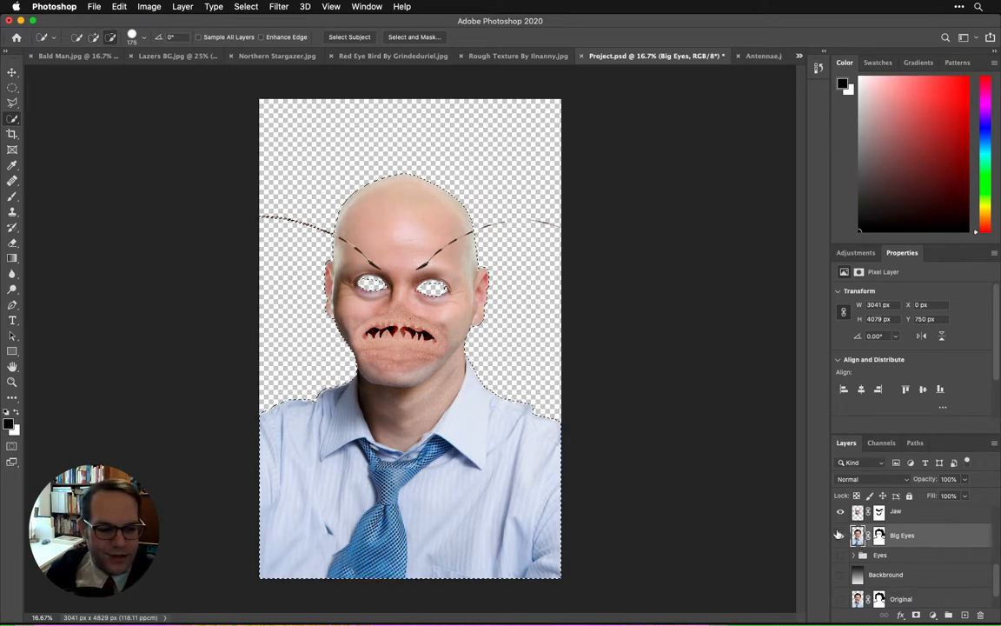
mouse_move(477, 368)
left_mouse_down()
mouse_move(465, 425)
mouse_move(437, 466)
mouse_move(409, 477)
mouse_move(356, 448)
mouse_move(314, 387)
mouse_move(285, 369)
mouse_move(279, 403)
mouse_move(328, 469)
left_mouse_up()
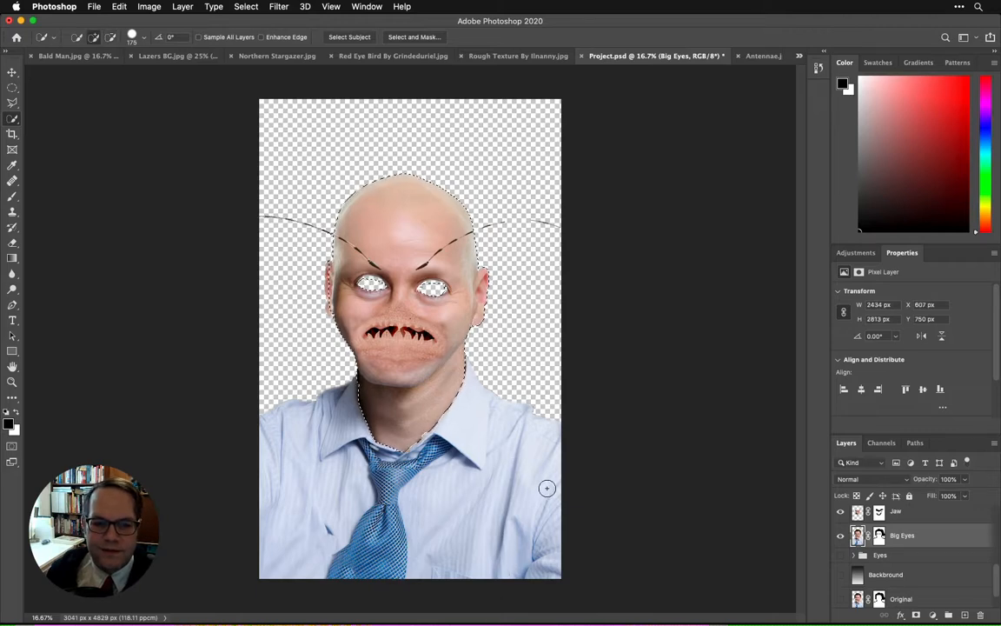
Display the head selection as a quick mask and check its edges around the face, eyes and ear.
left_click(12, 446)
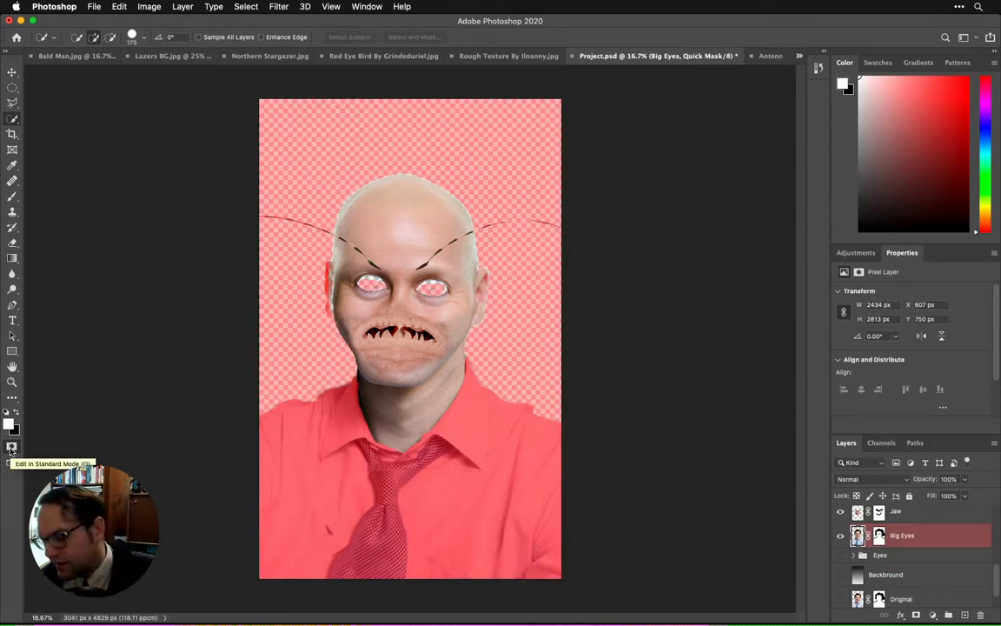
key("super+plus")
key("super+plus")
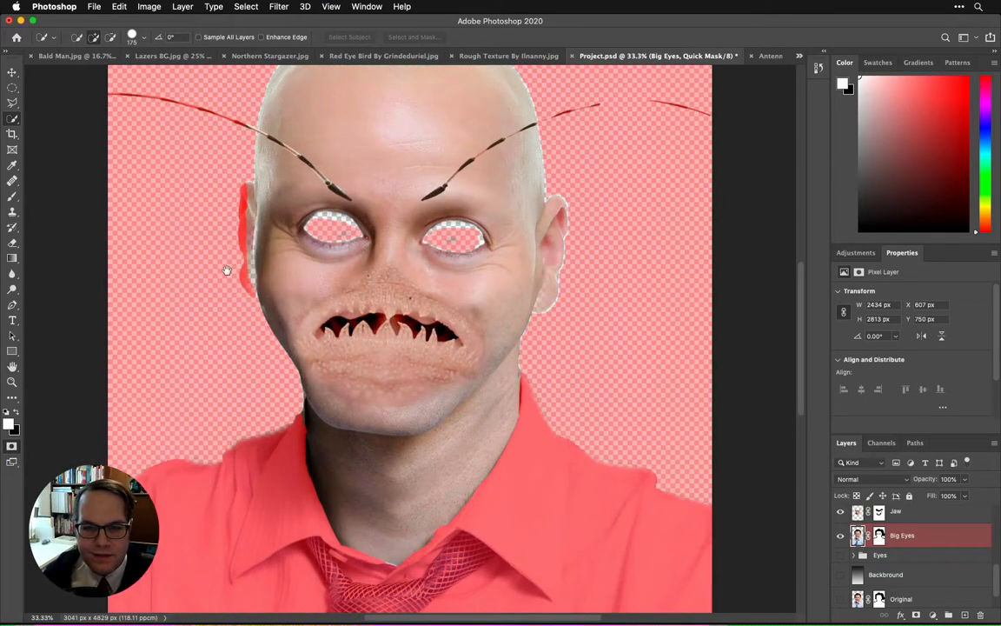
mouse_move(318, 286)
left_mouse_down()
mouse_move(330, 357)
mouse_move(309, 384)
left_mouse_up()
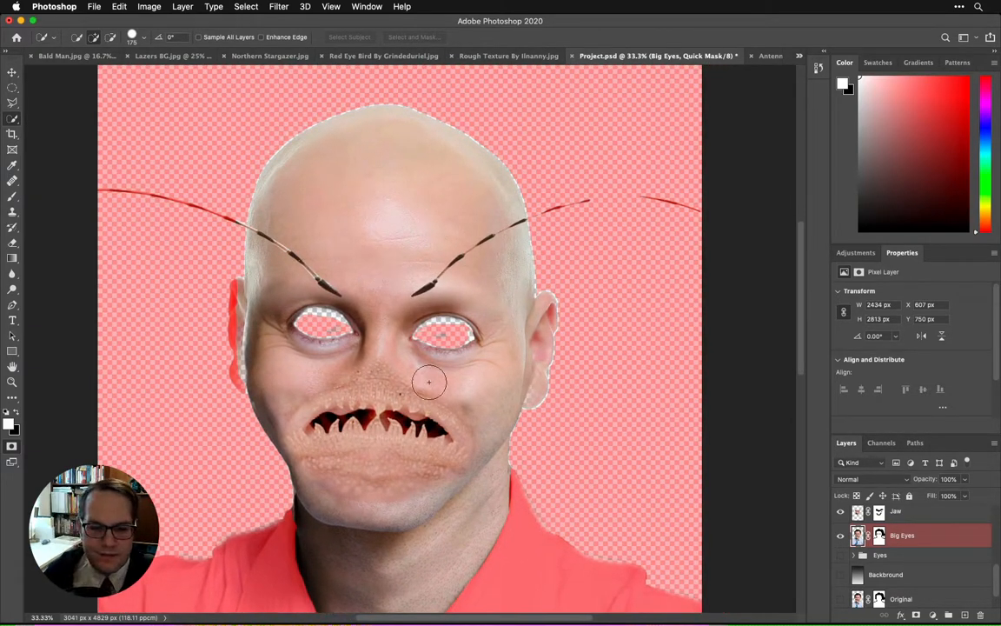
mouse_move(372, 385)
left_mouse_down()
mouse_move(376, 277)
mouse_move(378, 304)
mouse_move(400, 318)
left_mouse_up()
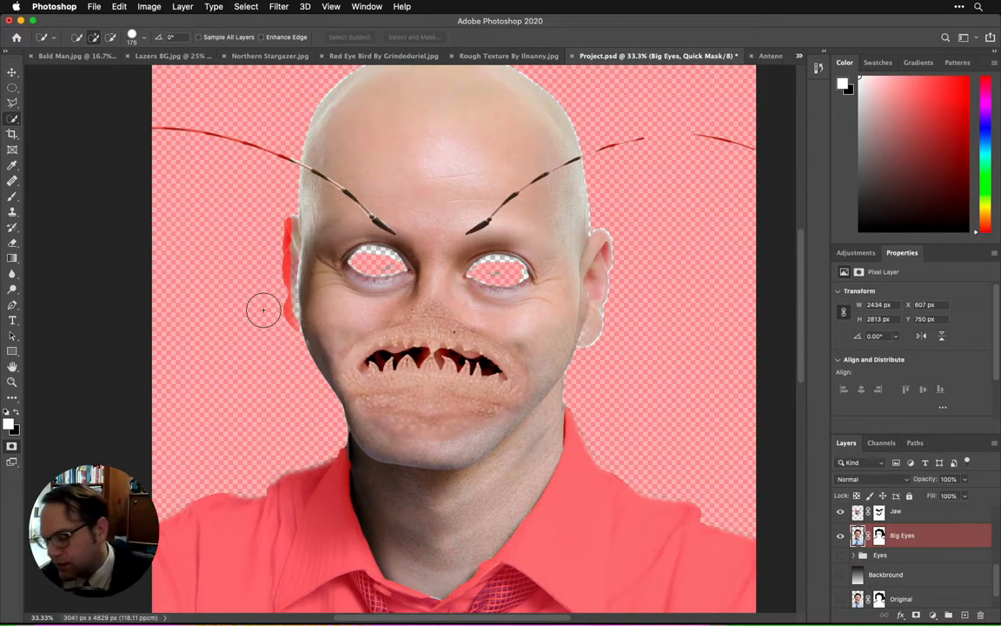
key("super+equal")
key("super+equal")
left_click_drag(271, 283, 321, 415)
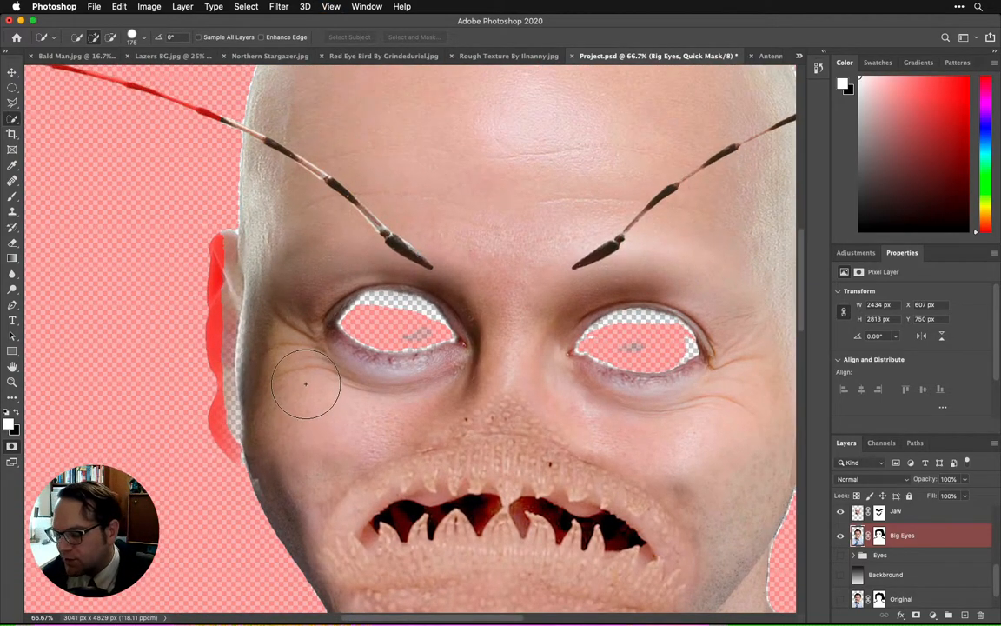
Mask out the empty areas inside both eye sockets by painting black with a 45 px brush.
key("b")
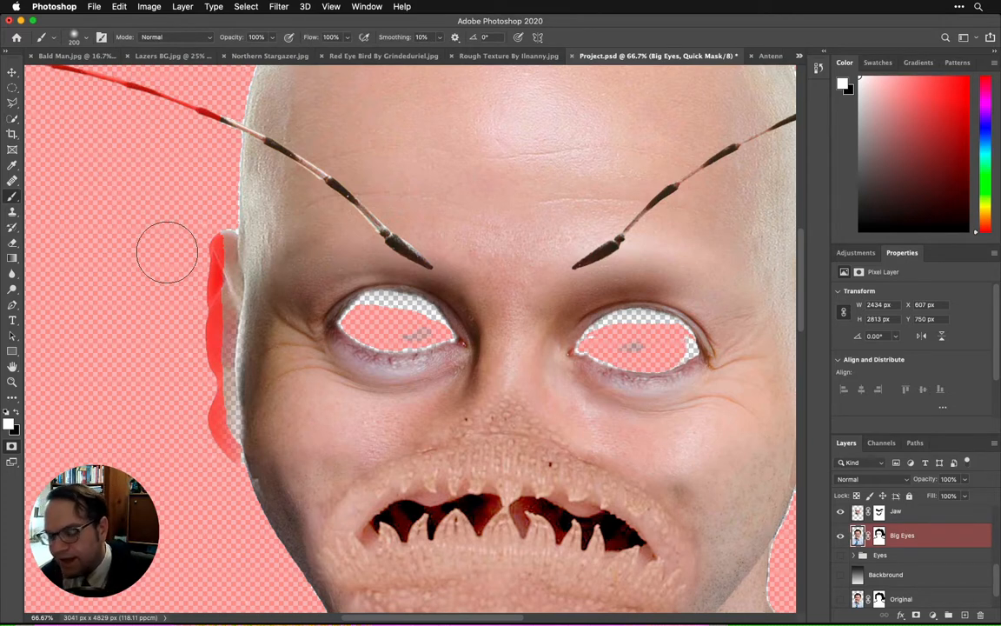
key("bracketleft")
key("bracketleft")
key("bracketleft")
key("bracketleft")
key("bracketleft")
key("bracketleft")
key("bracketleft")
key("bracketleft")
key("bracketleft")
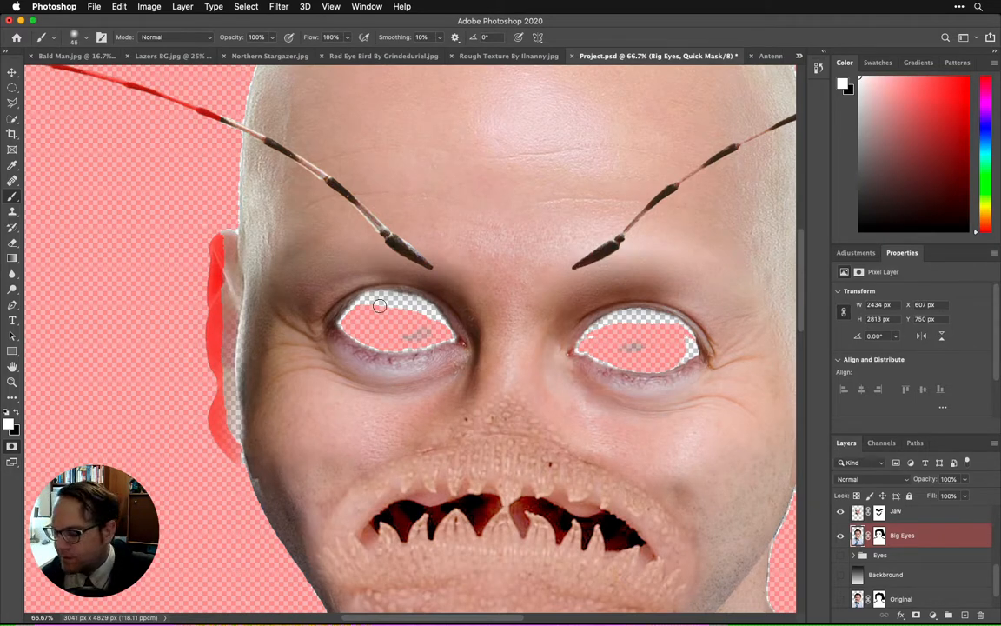
key("x")
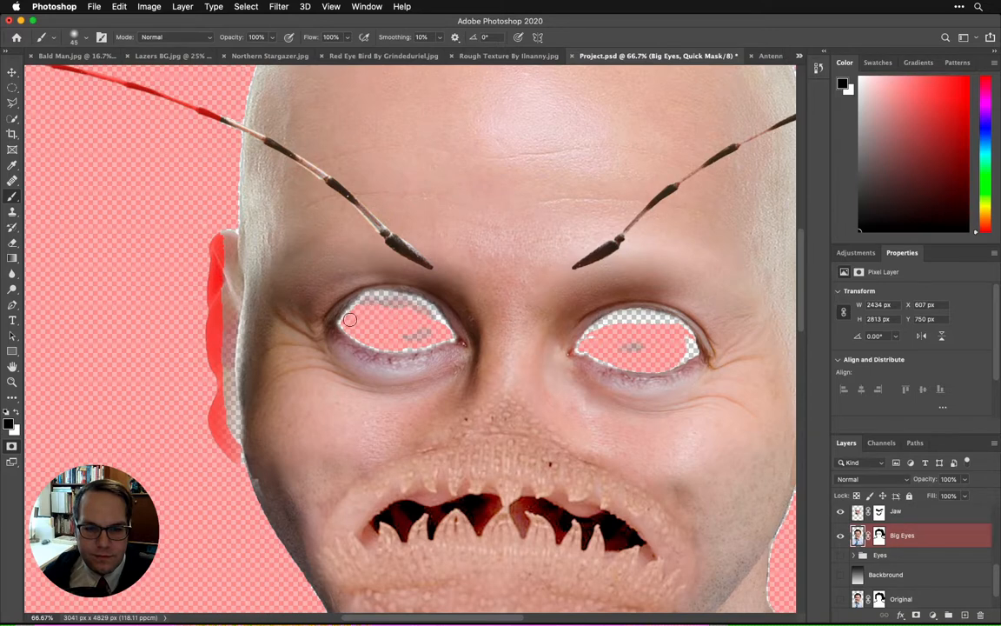
mouse_move(346, 322)
left_mouse_down()
mouse_move(340, 309)
mouse_move(356, 297)
mouse_move(391, 292)
mouse_move(438, 322)
left_mouse_up()
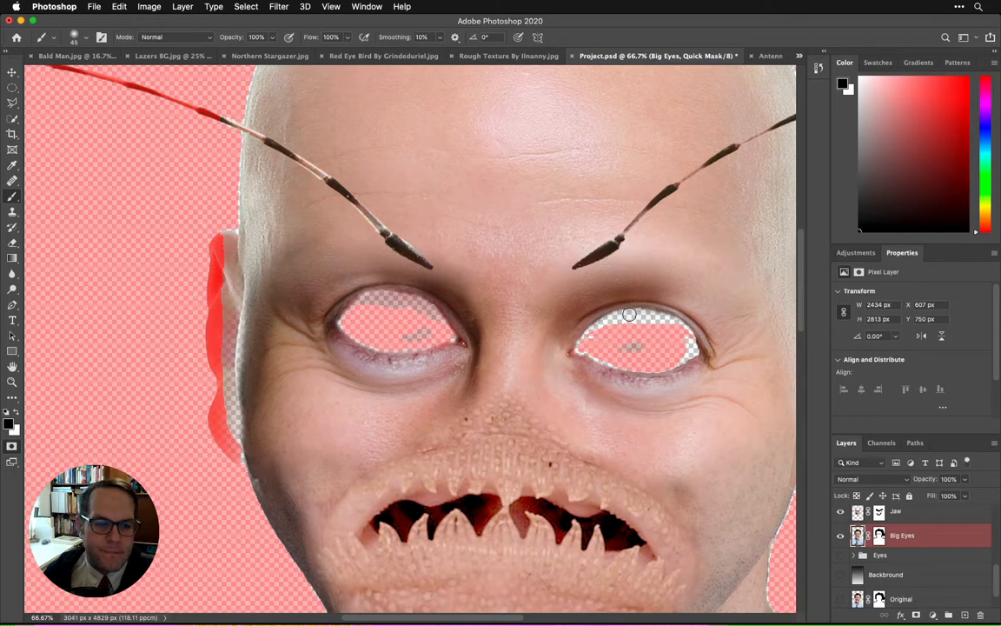
mouse_move(629, 315)
left_mouse_down()
mouse_move(588, 338)
mouse_move(618, 317)
mouse_move(661, 317)
mouse_move(622, 315)
mouse_move(684, 346)
left_mouse_up()
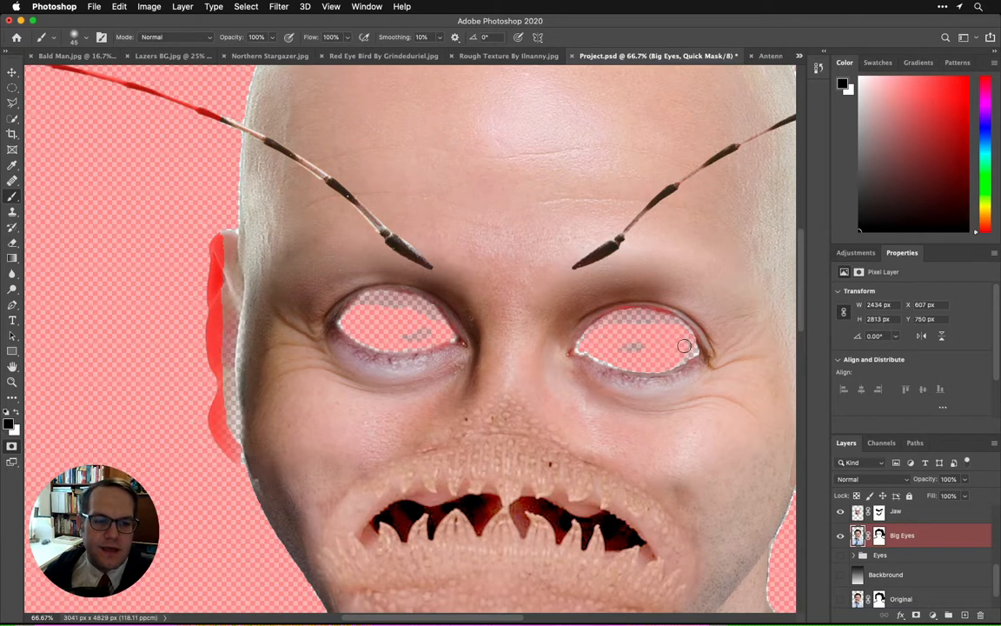
left_click_drag(581, 347, 630, 359)
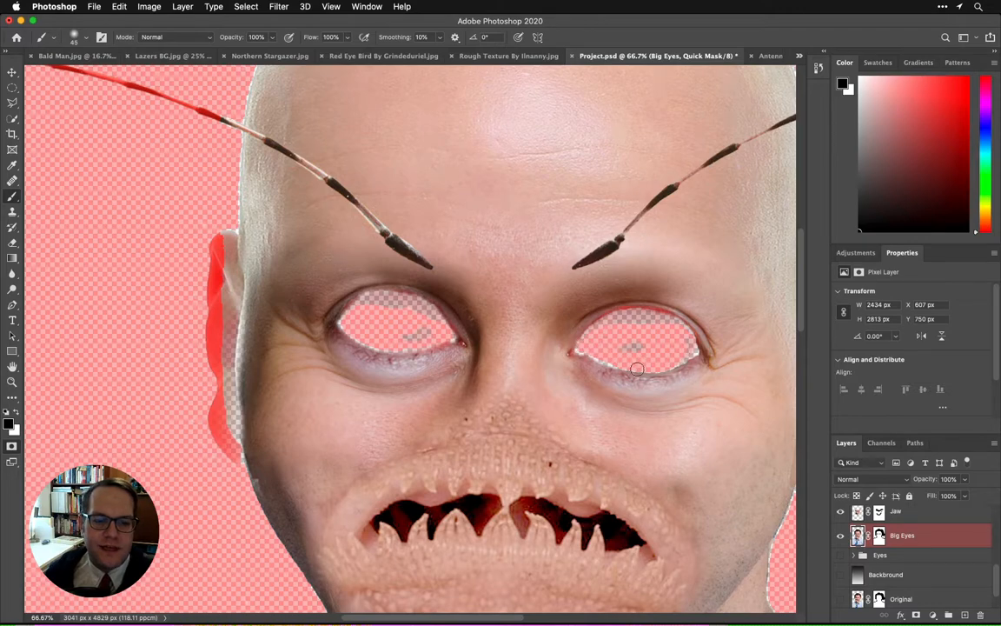
left_click_drag(452, 216, 347, 442)
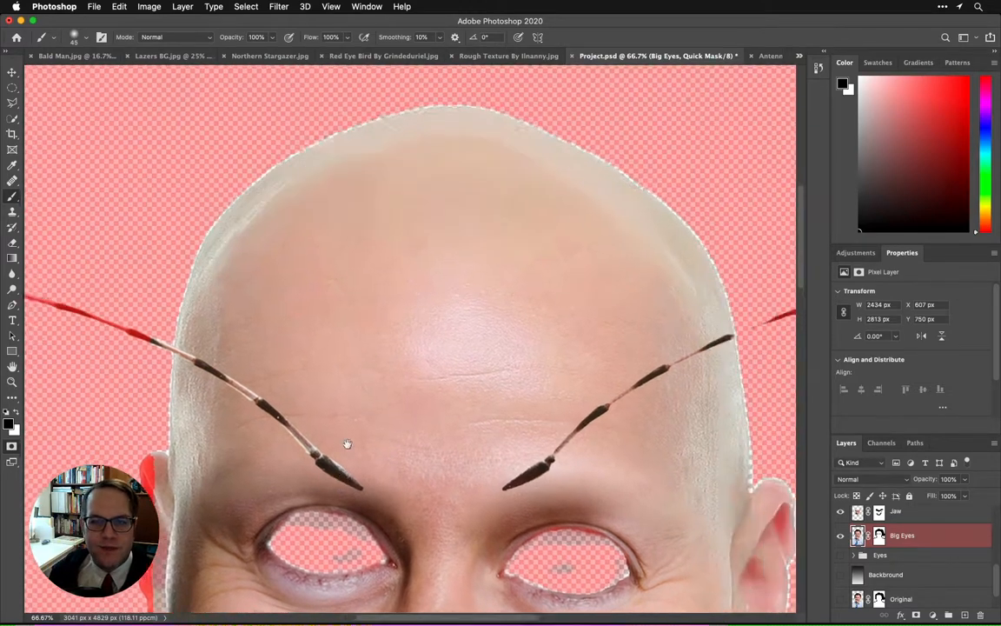
left_click_drag(700, 447, 556, 227)
left_click_drag(252, 393, 488, 329)
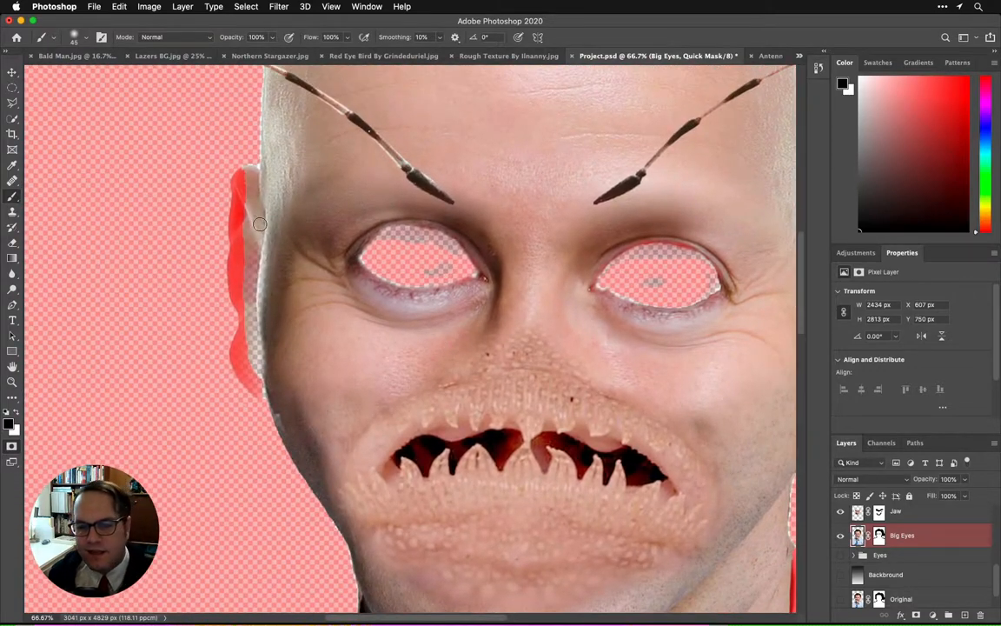
key("z")
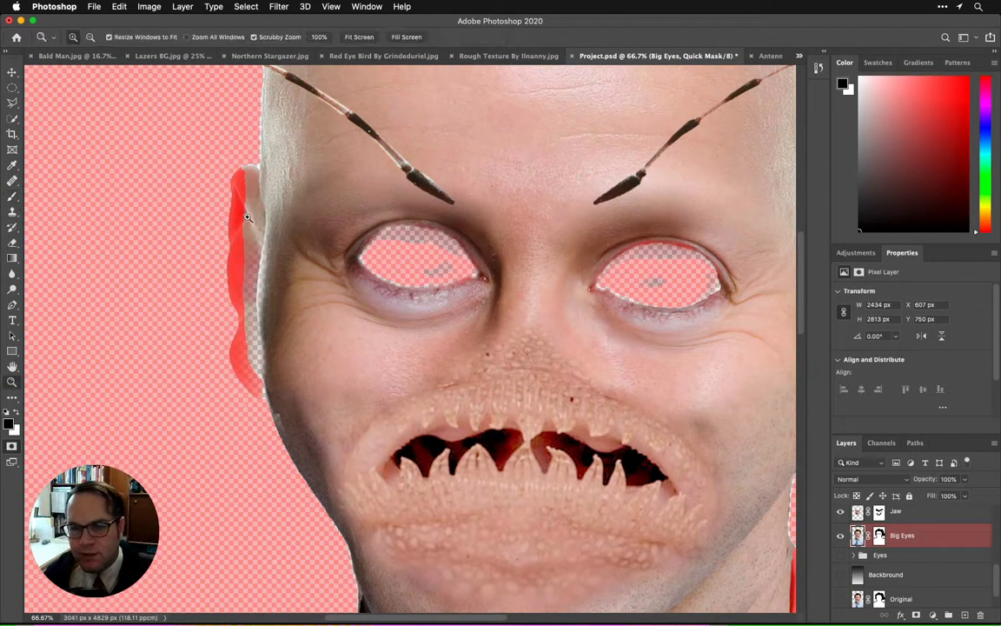
left_click(9, 423)
type("b")
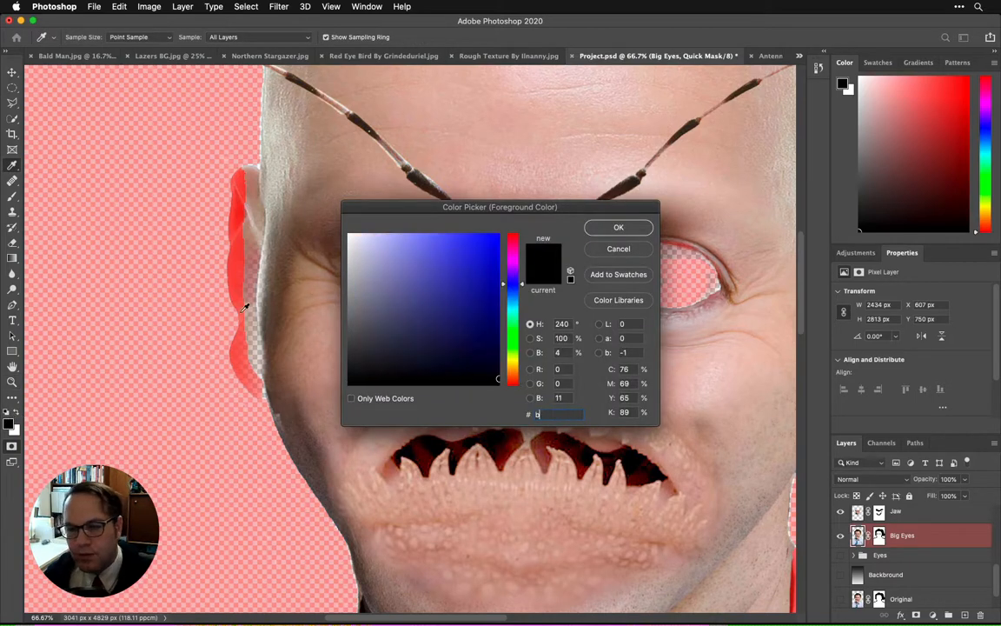
left_click(621, 250)
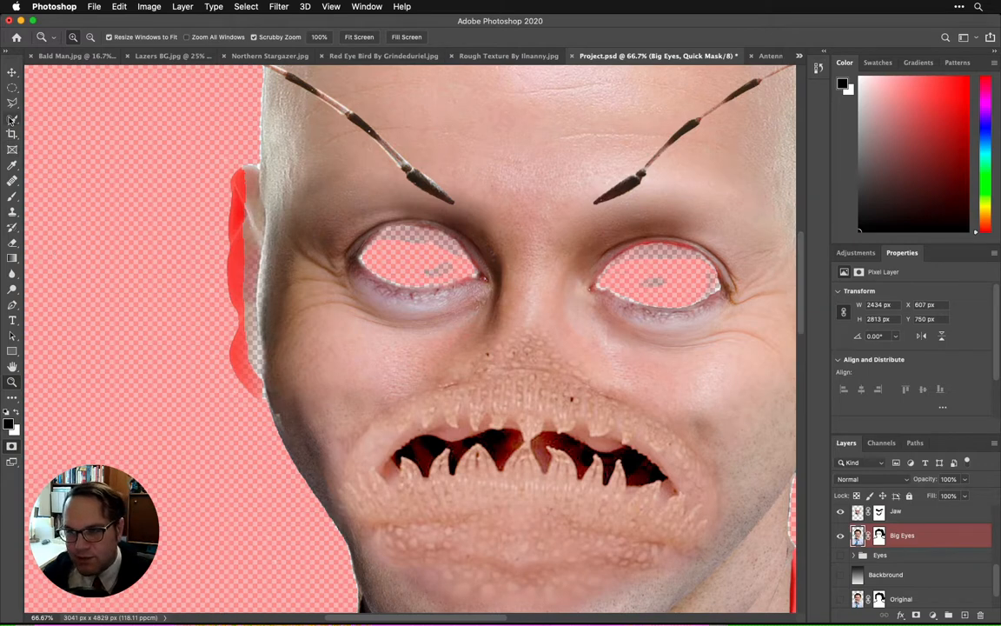
Restore the masked-out ear on the image's left side to the quick mask selection by painting white with the Brush tool.
left_click(12, 196)
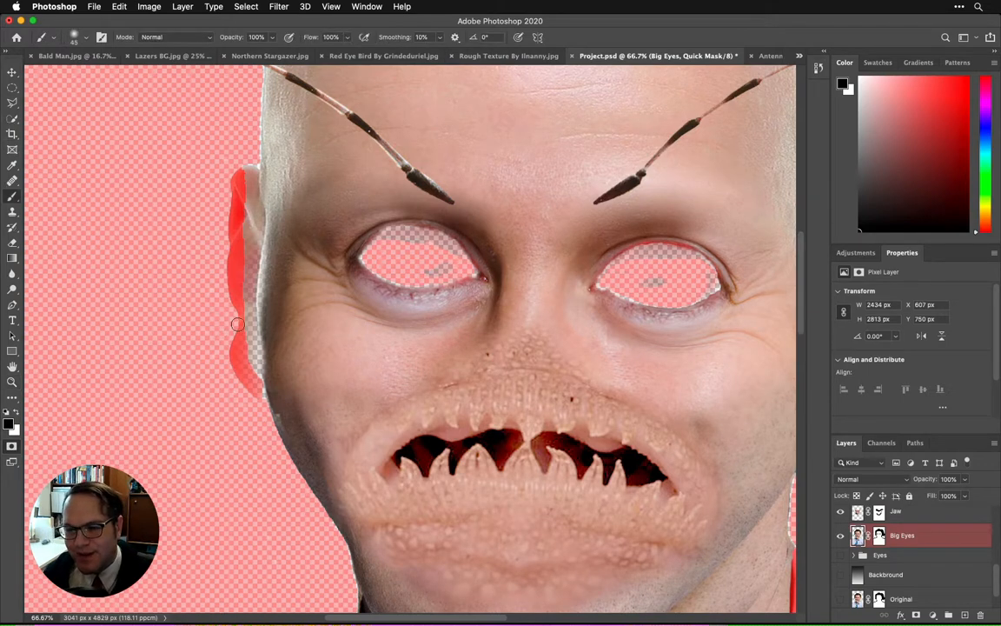
key("x")
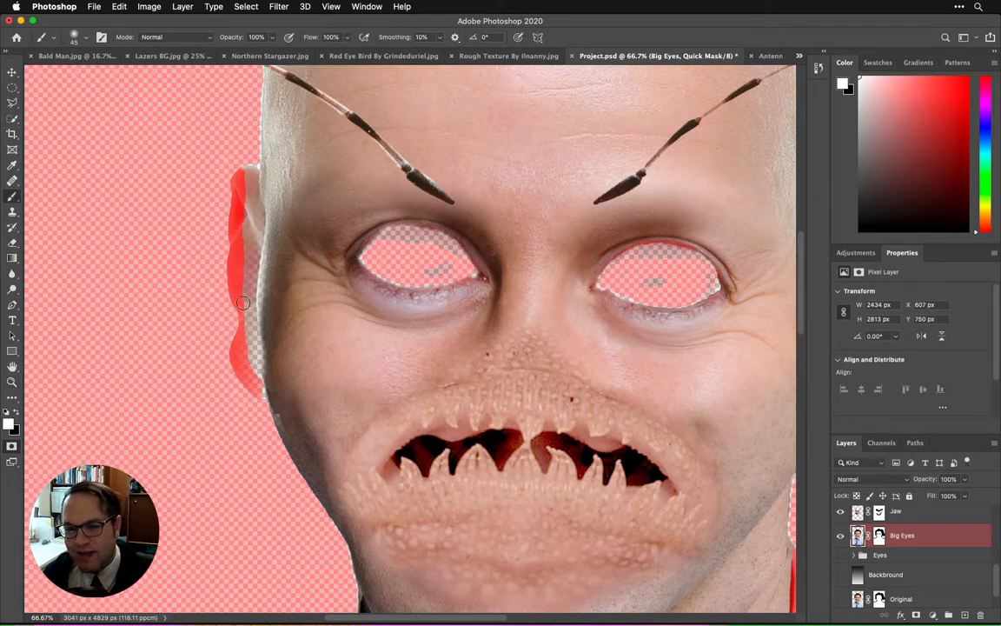
left_click_drag(239, 259, 243, 183)
mouse_move(248, 222)
left_mouse_down()
mouse_move(247, 376)
mouse_move(214, 317)
mouse_move(222, 301)
left_mouse_up()
left_click_drag(712, 179, 411, 234)
left_click_drag(243, 147, 722, 313)
Reduce the brush to 20 px and paint white along the antenna on the image's left out to the canvas edge.
key("bracketleft")
key("bracketleft")
key("bracketleft")
key("bracketleft")
key("bracketleft")
left_click_drag(367, 254, 259, 224)
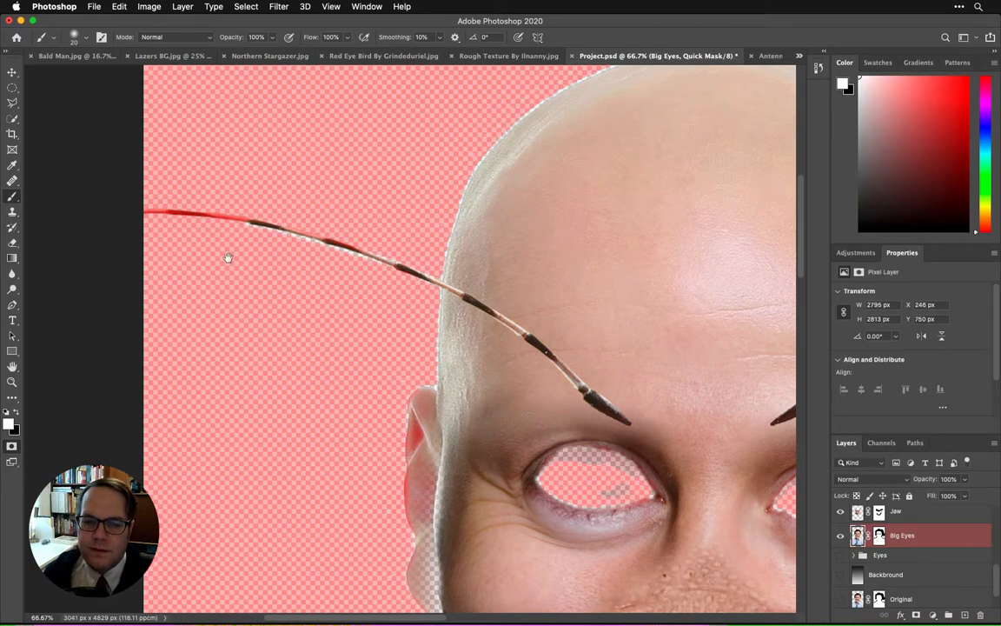
mouse_move(227, 257)
left_mouse_down()
mouse_move(398, 314)
mouse_move(427, 290)
mouse_move(318, 275)
left_mouse_up()
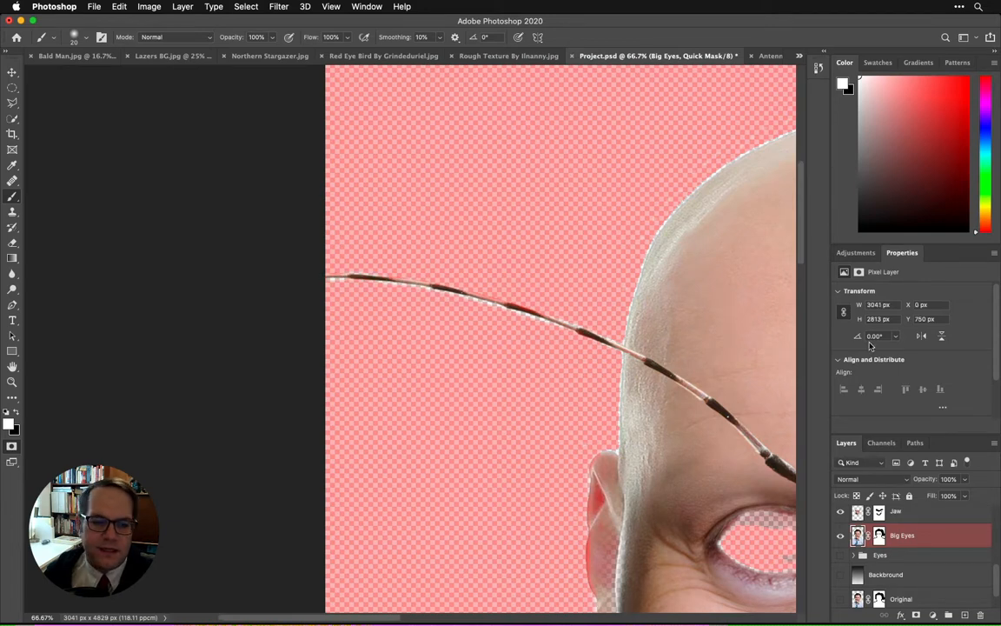
Add the antenna segments on the image's right, outside the head, to the quick mask selection by painting them white.
mouse_move(762, 345)
left_mouse_down()
mouse_move(404, 286)
mouse_move(305, 301)
mouse_move(280, 220)
left_mouse_up()
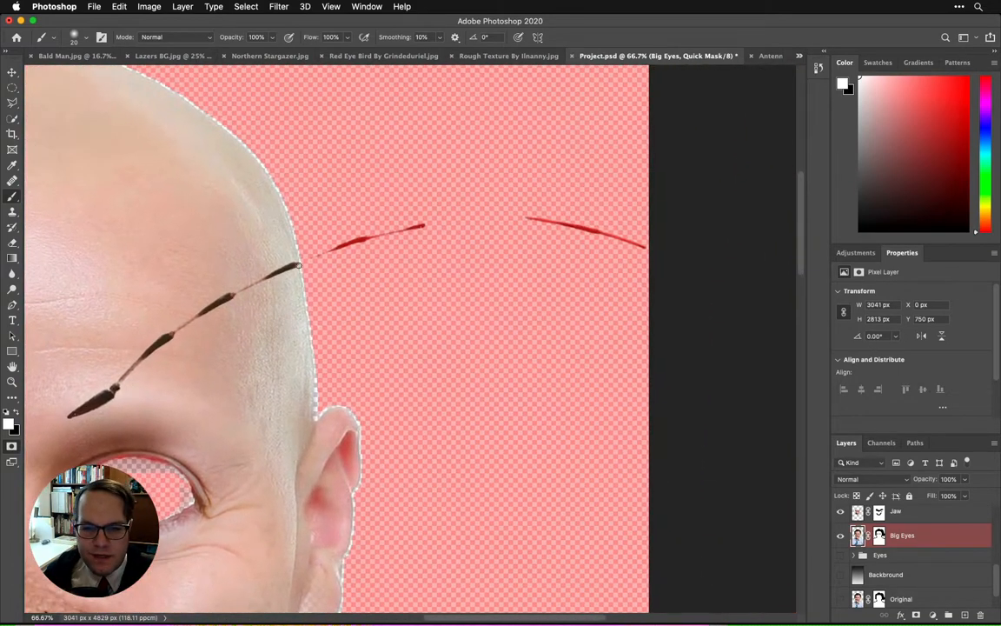
mouse_move(301, 261)
left_mouse_down()
mouse_move(363, 238)
mouse_move(329, 251)
left_mouse_up()
key("super+z")
left_click_drag(423, 226, 387, 232)
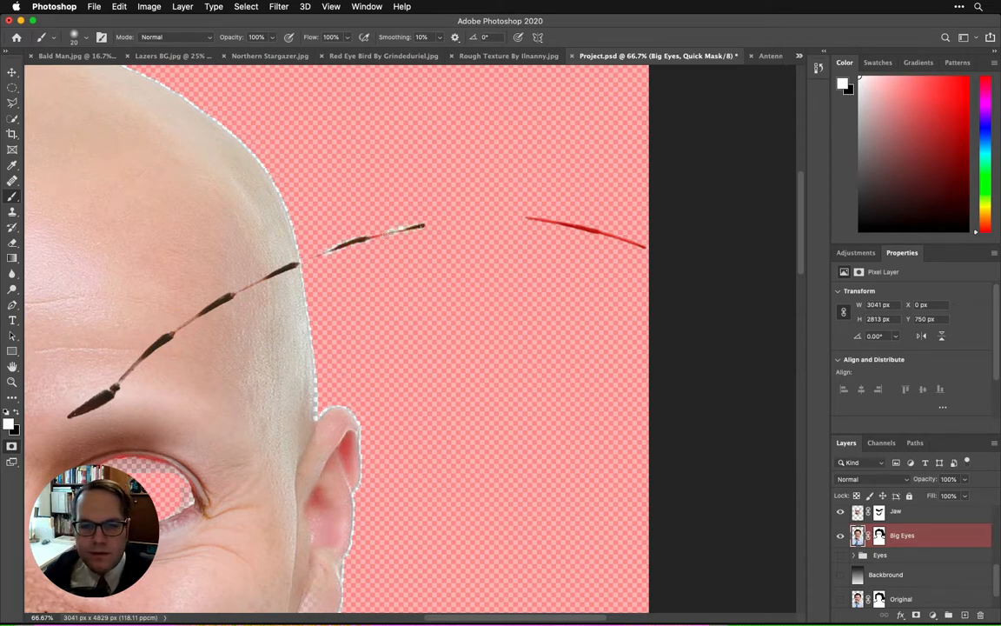
left_click_drag(643, 247, 531, 218)
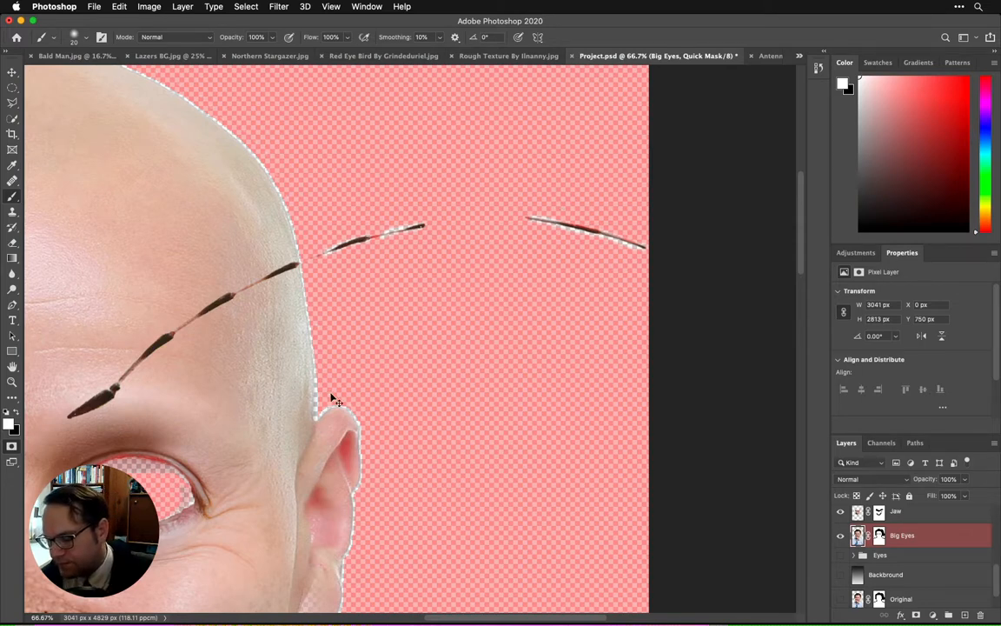
Clean up the mask where the shirt collar meets the shadowed side of the neck by painting black with the 20 px brush.
key("super+minus")
key("super+minus")
key("super+minus")
key("super+minus")
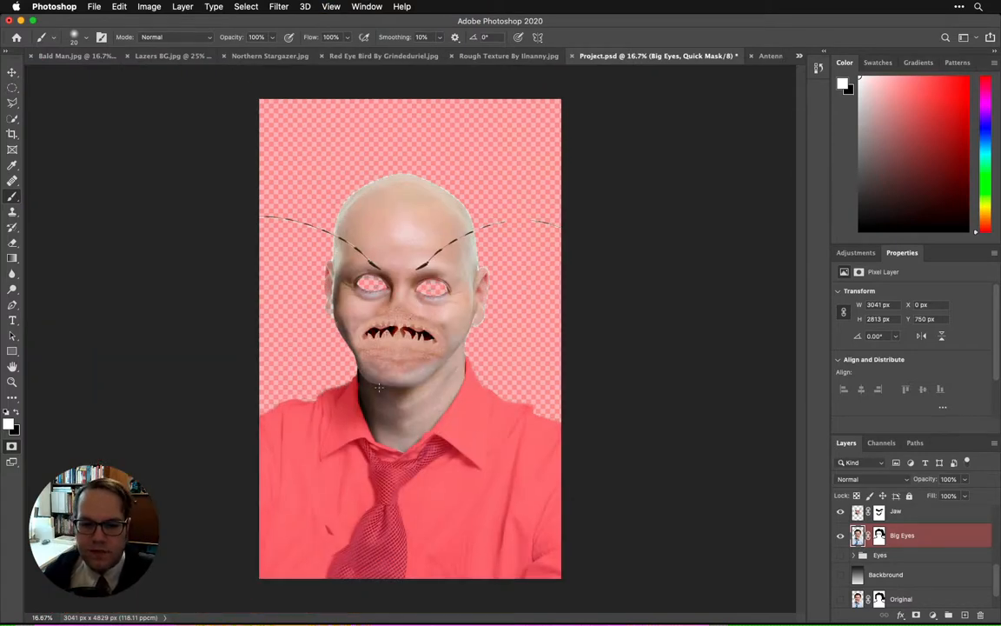
key("super+plus")
key("super+plus")
key("super+plus")
key("super+plus")
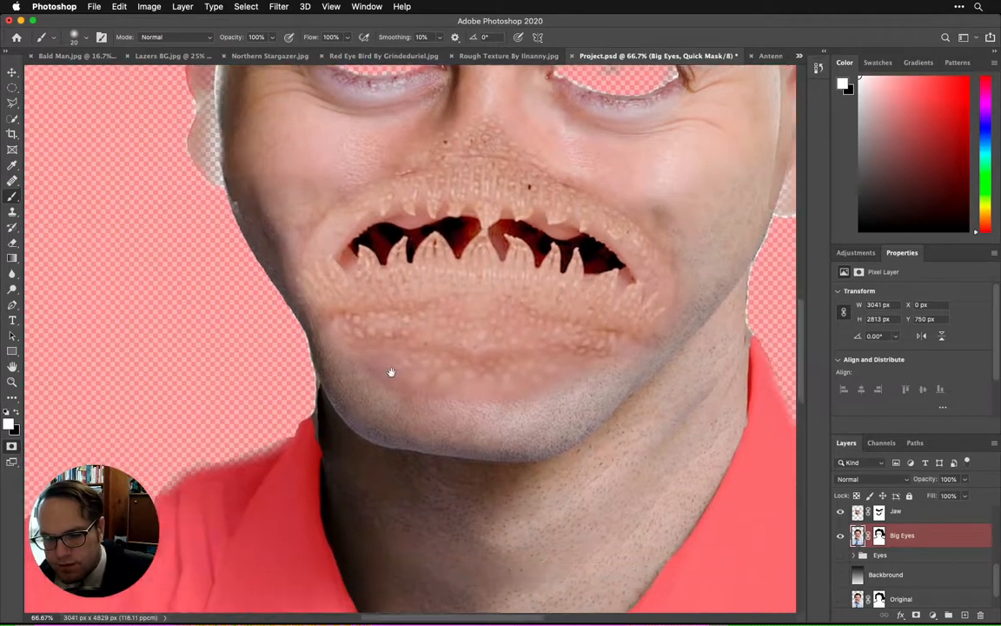
left_click_drag(391, 372, 415, 355)
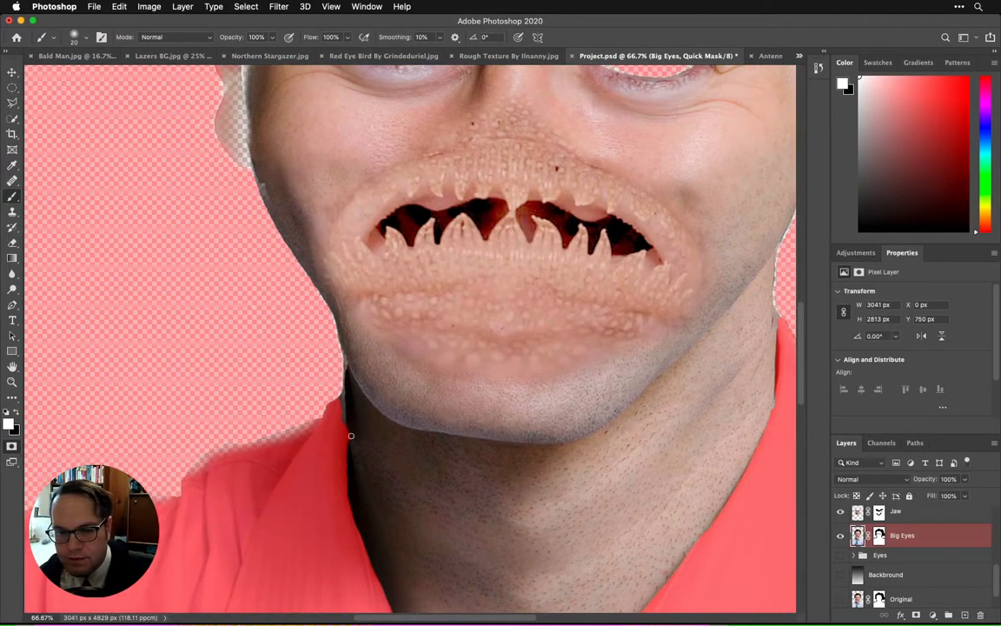
key("x")
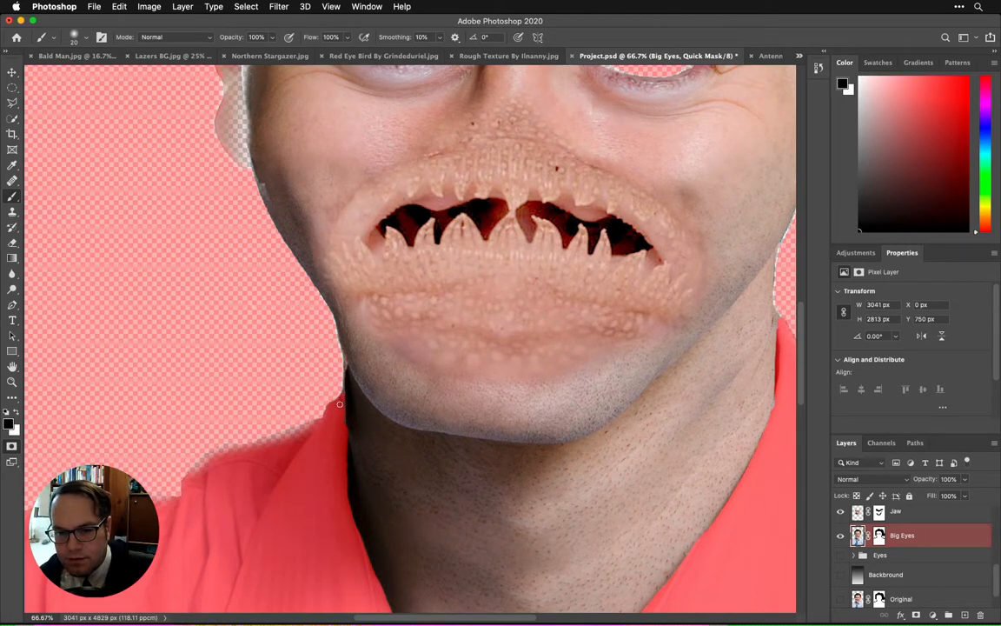
left_click_drag(340, 405, 344, 427)
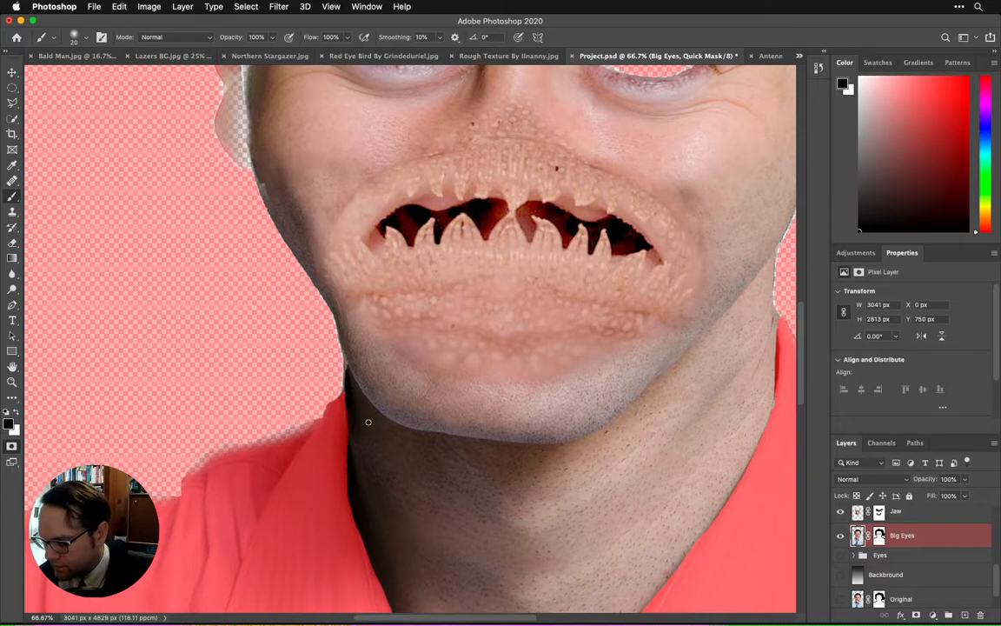
key("x")
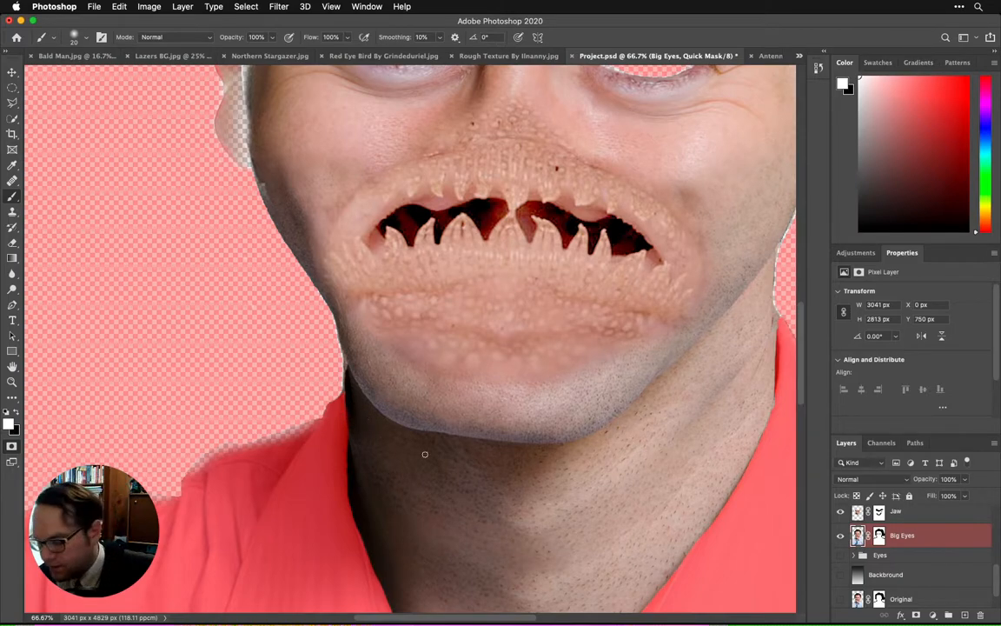
Convert the quick mask back to a selection and add a Color Balance adjustment layer masked to it.
key("super+0")
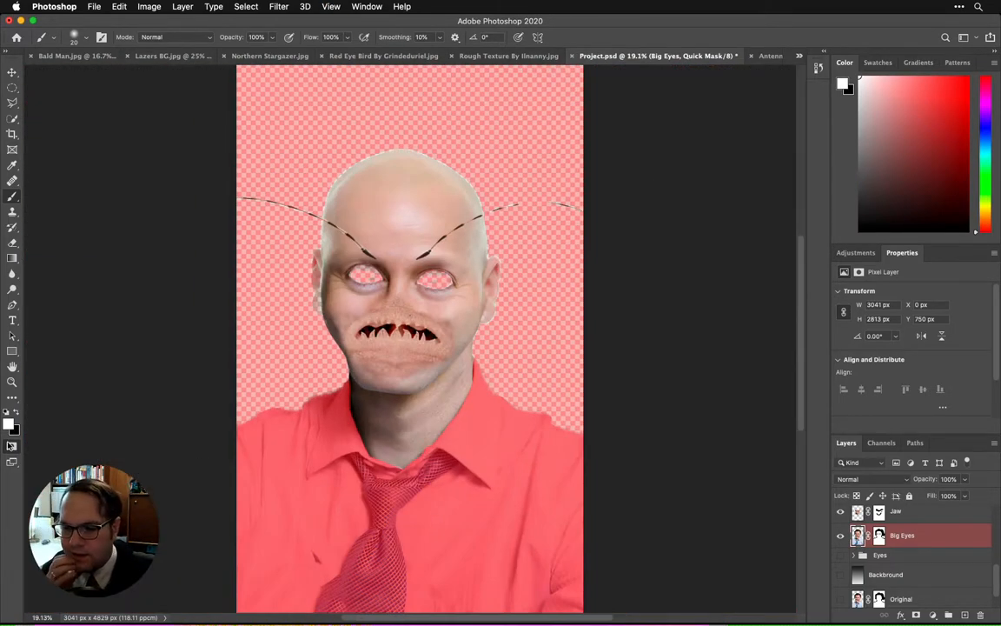
key("q")
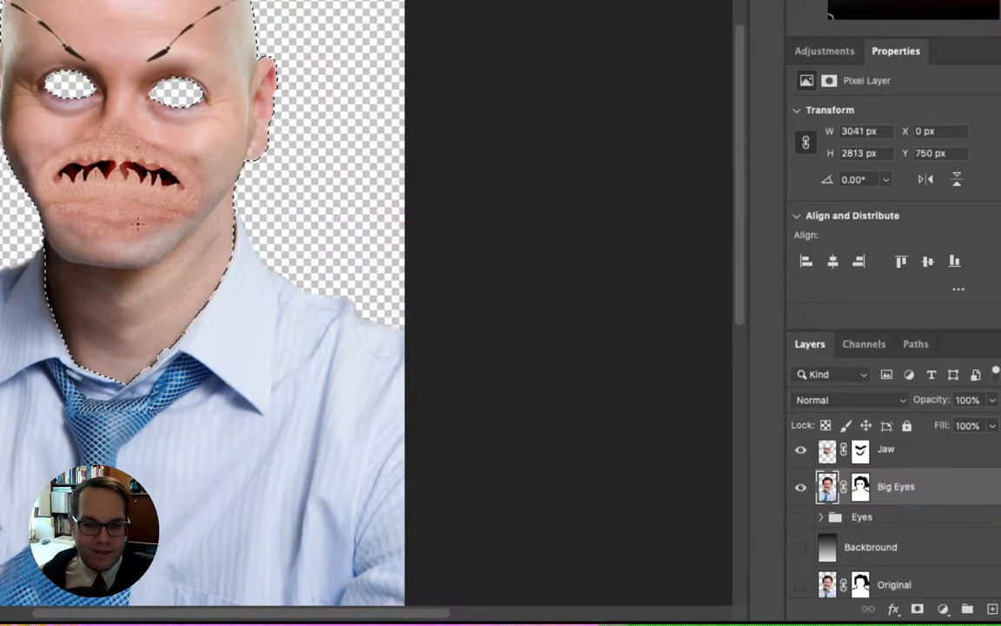
left_click(944, 609)
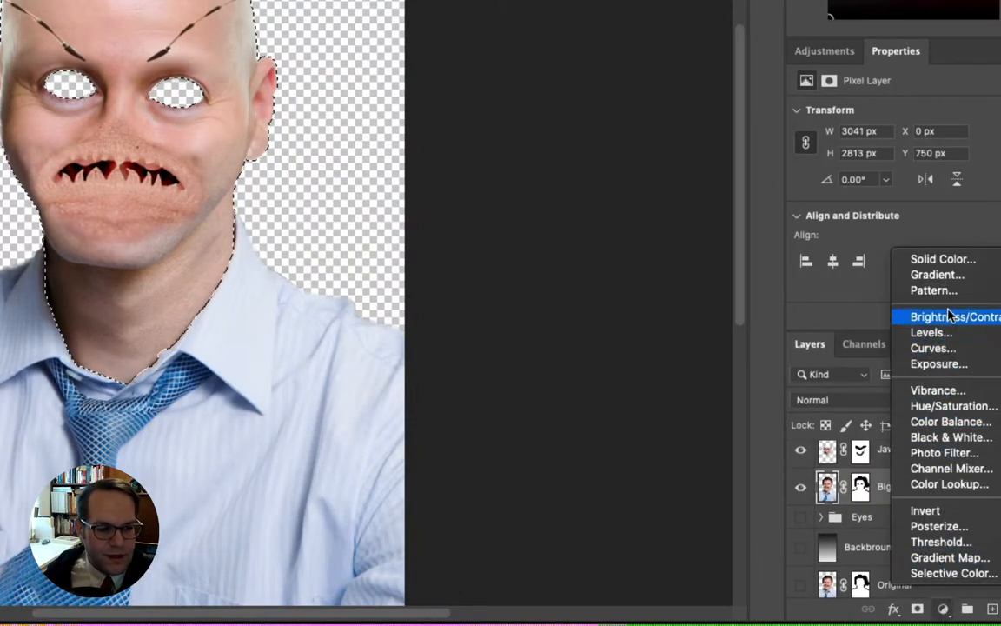
left_click(950, 422)
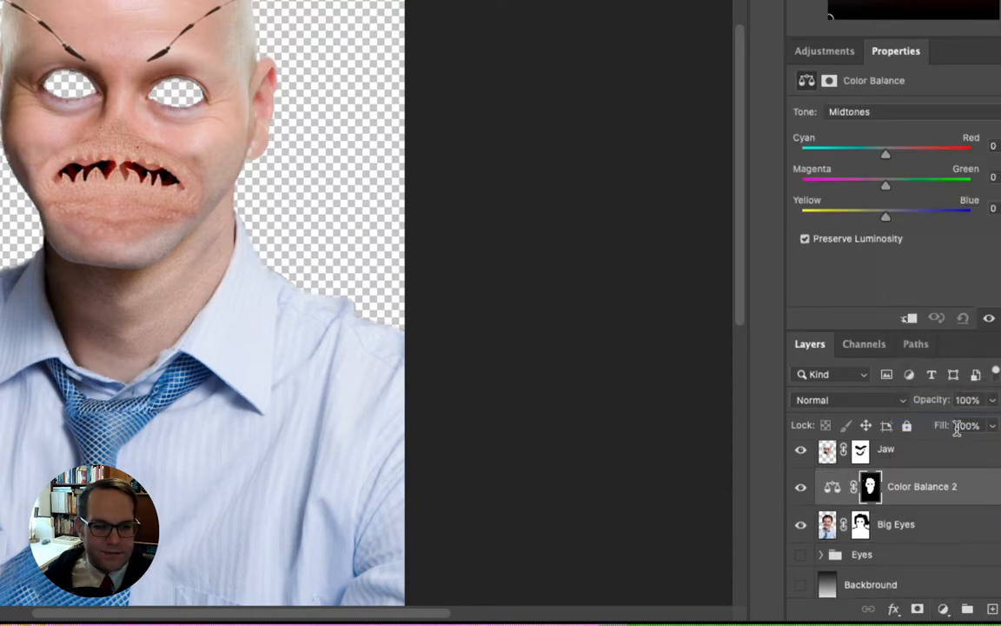
Move the new Color Balance layer above the R Ant layer, directly beneath Hue/Saturation 1.
scroll(989, 509, "up", 5)
scroll(992, 511, "down", 5)
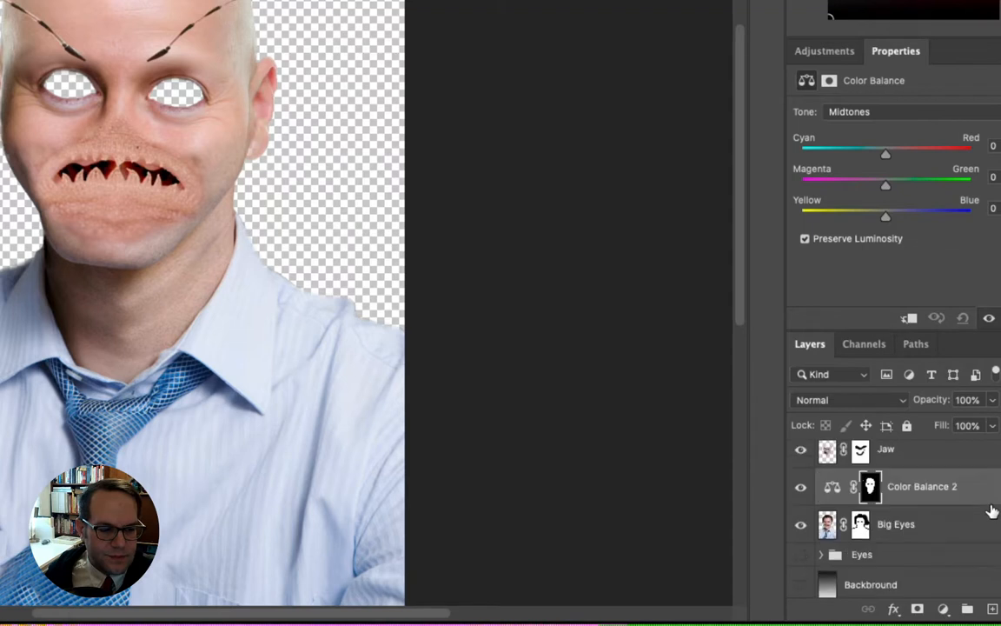
left_click_drag(991, 511, 961, 491)
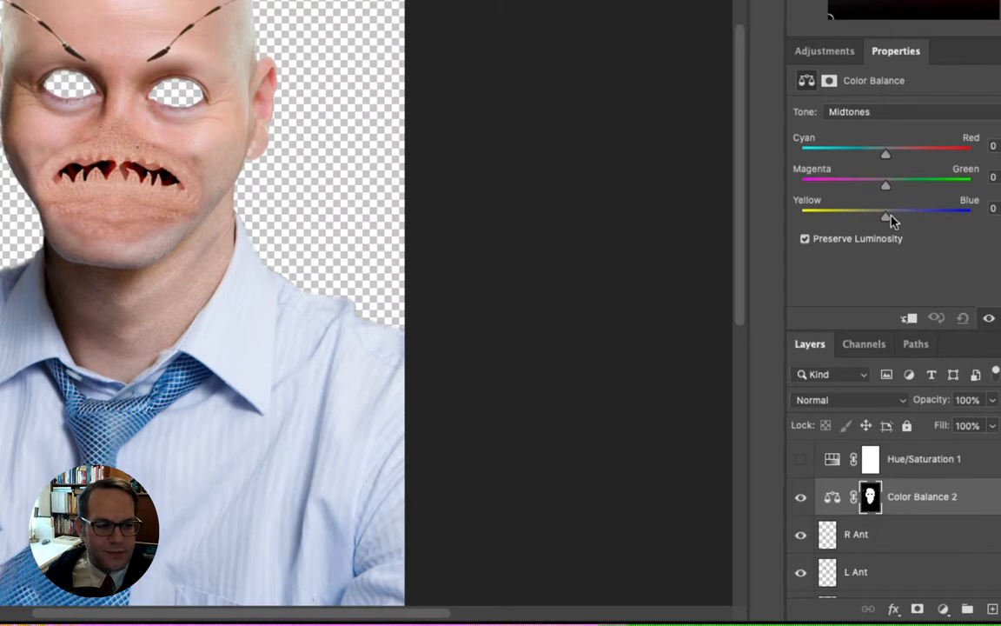
Shift the Color Balance midtones strongly toward blue and cyan, and slightly toward green at +8.
left_click_drag(892, 219, 967, 222)
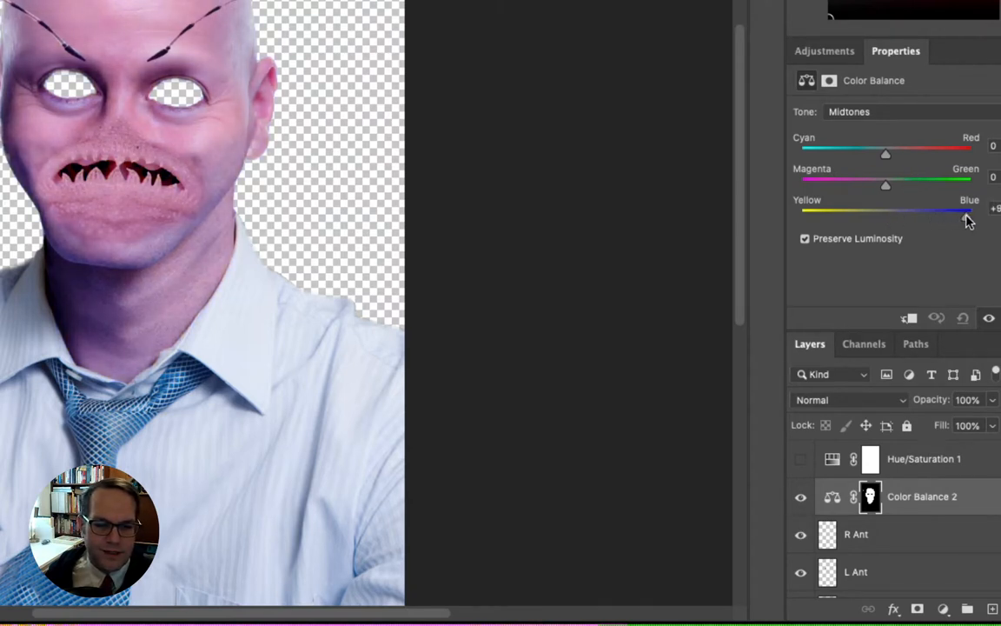
left_click_drag(887, 188, 816, 173)
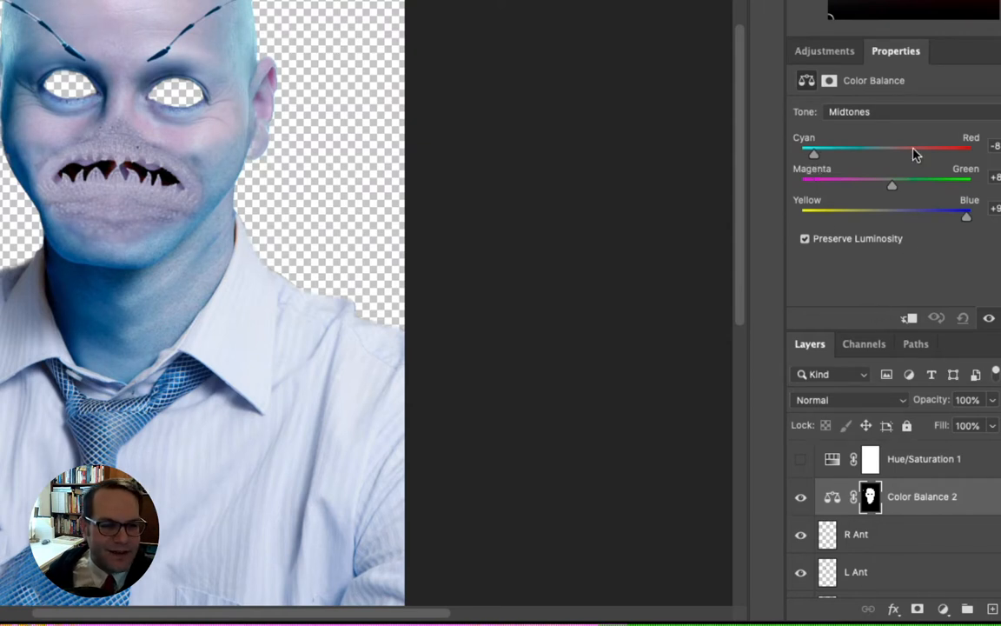
Set the Color Balance shadows to -12 cyan-red, +8 magenta-green and -4 yellow-blue, and the highlights to -11, -6 and +2.
left_click(907, 112)
left_click(899, 99)
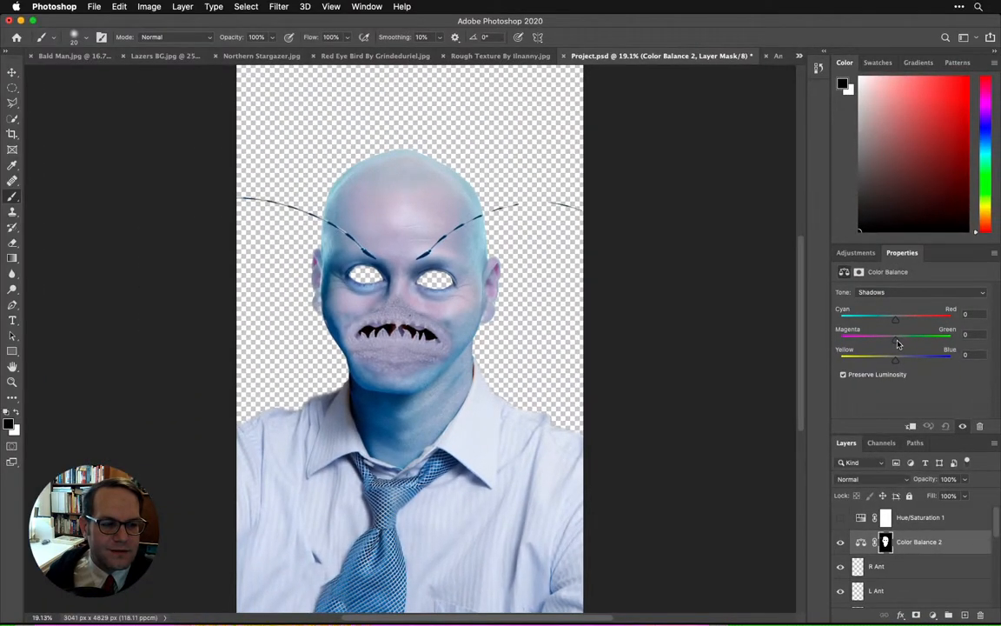
mouse_move(898, 344)
left_mouse_down()
mouse_move(883, 344)
mouse_move(900, 345)
mouse_move(889, 344)
mouse_move(899, 321)
mouse_move(908, 324)
mouse_move(886, 324)
mouse_move(870, 366)
mouse_move(904, 344)
mouse_move(893, 345)
mouse_move(903, 322)
mouse_move(882, 324)
mouse_move(893, 364)
left_mouse_up()
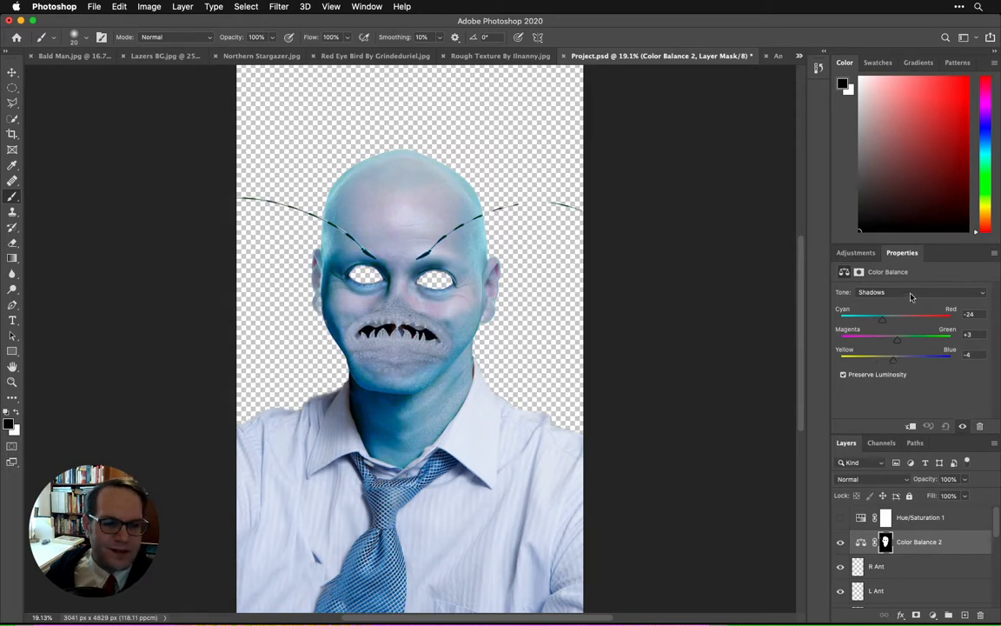
left_click_drag(898, 340, 889, 322)
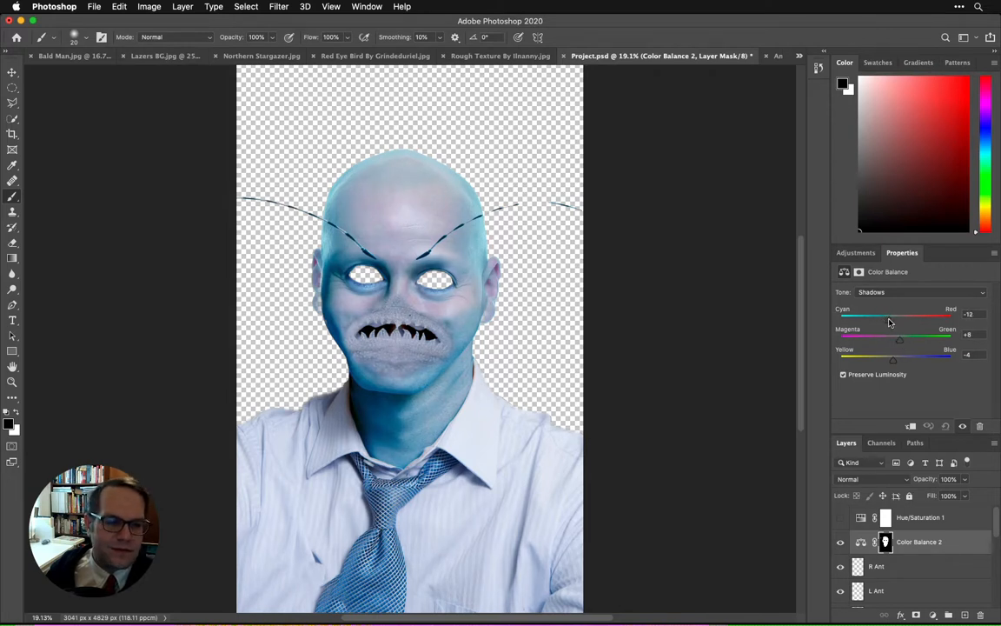
left_click(899, 293)
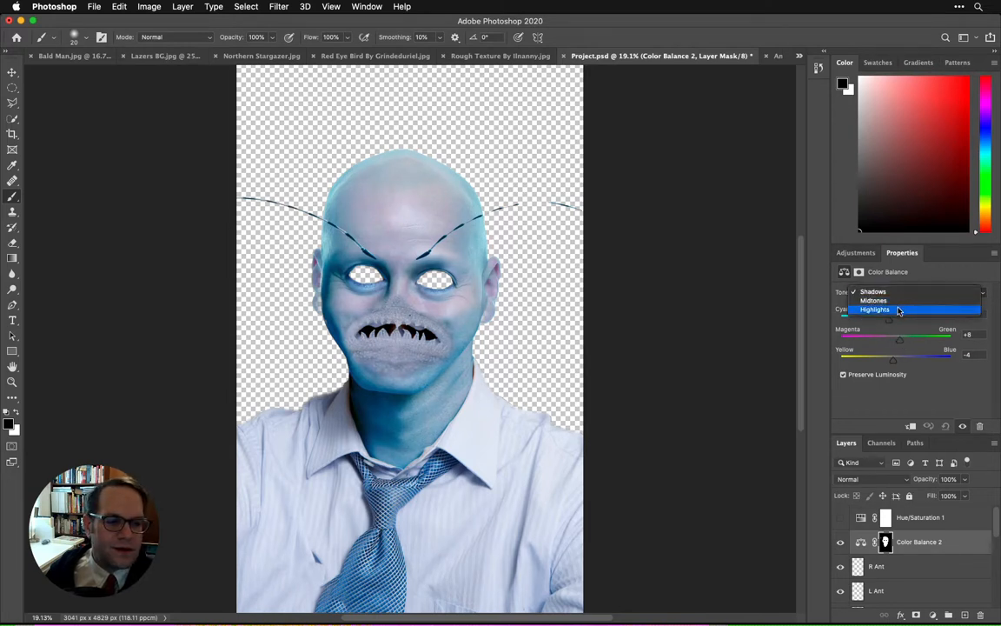
left_click(899, 310)
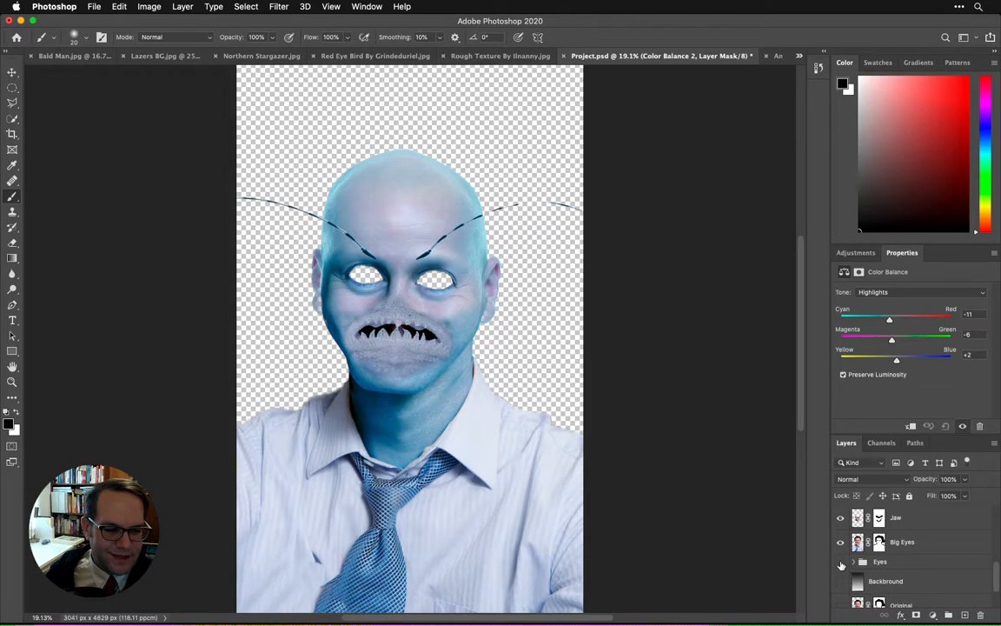
Show the Eyes group and the Backbround layer, and save Project.psd.
left_click(841, 563)
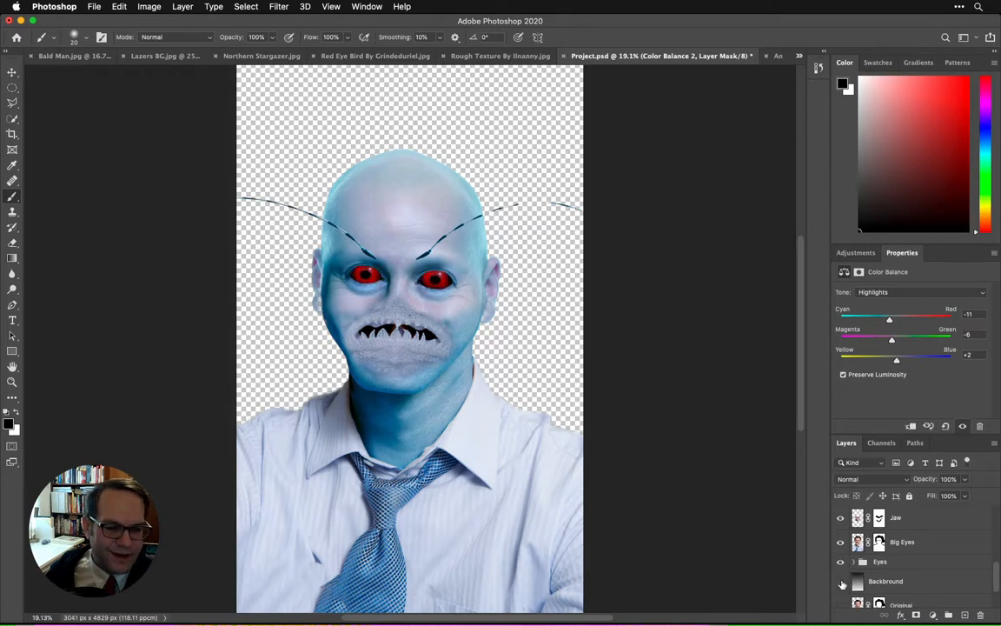
left_click(840, 581)
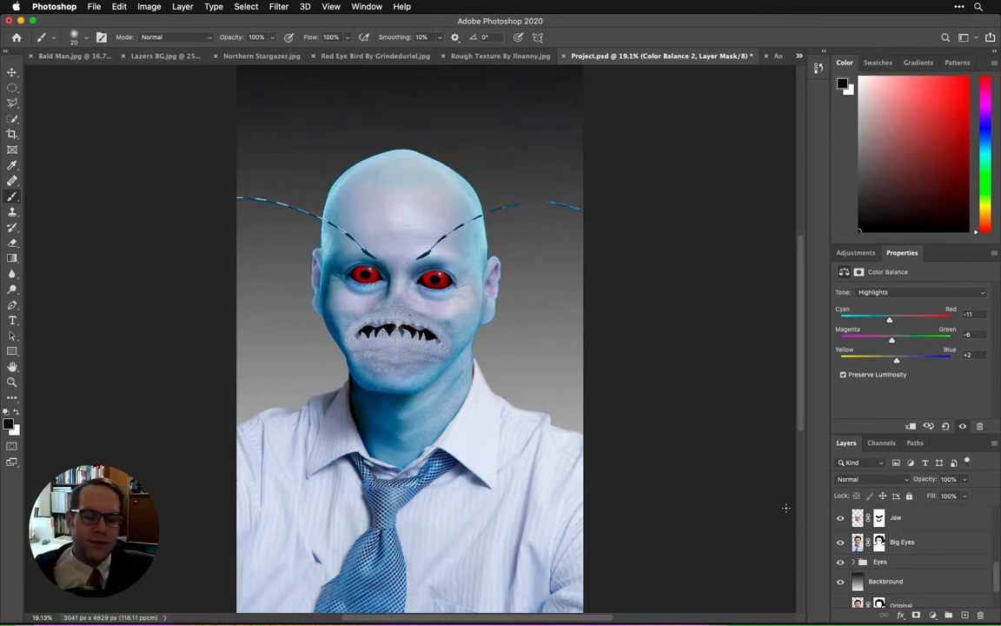
key("super+s")
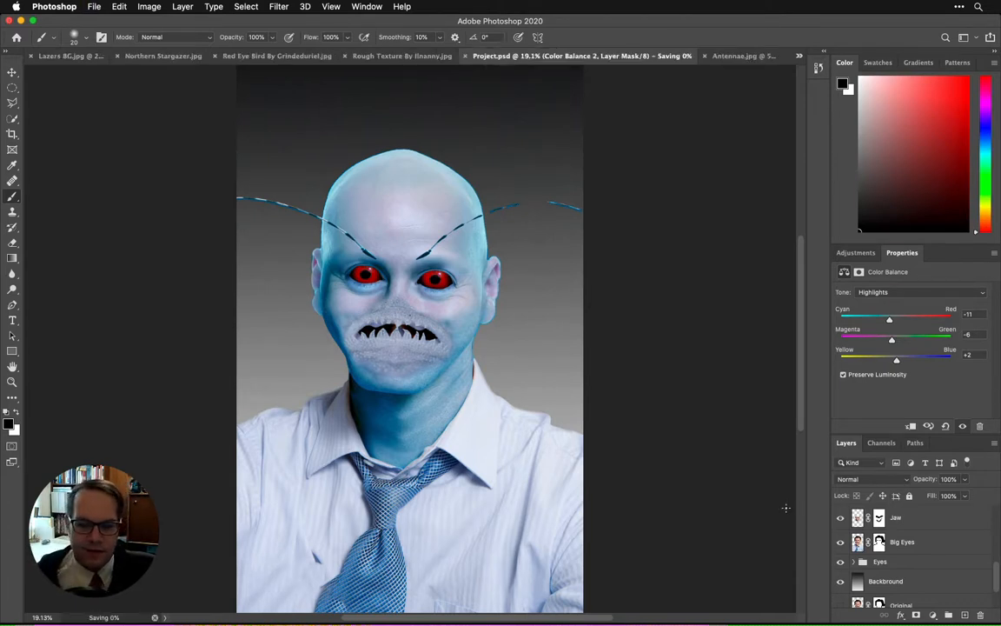